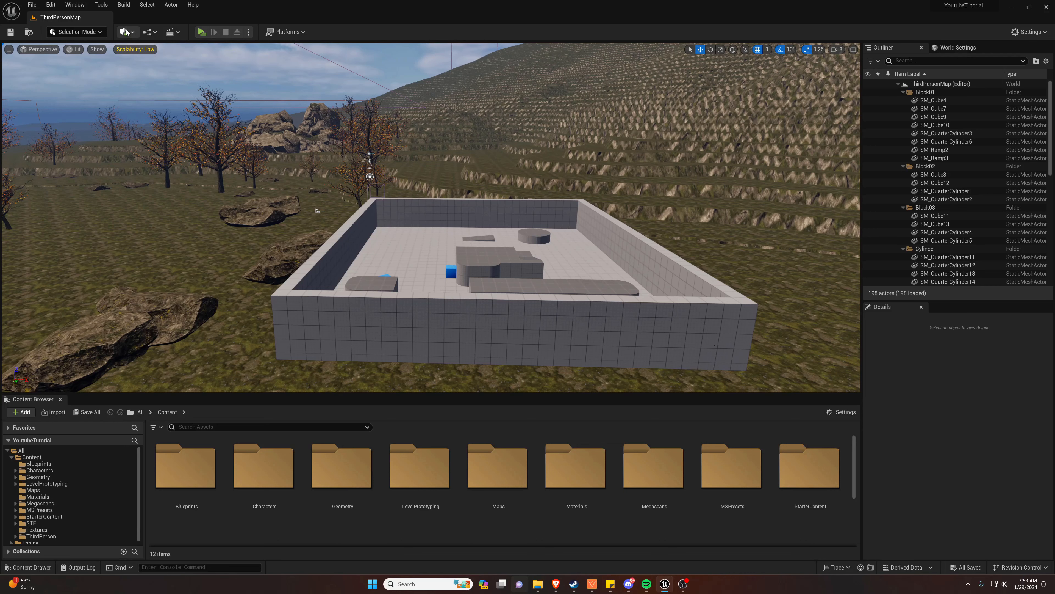
Open Quixel Bridge in a maximized window and show its MetaHuman presets
left_click(125, 32)
left_click(153, 64)
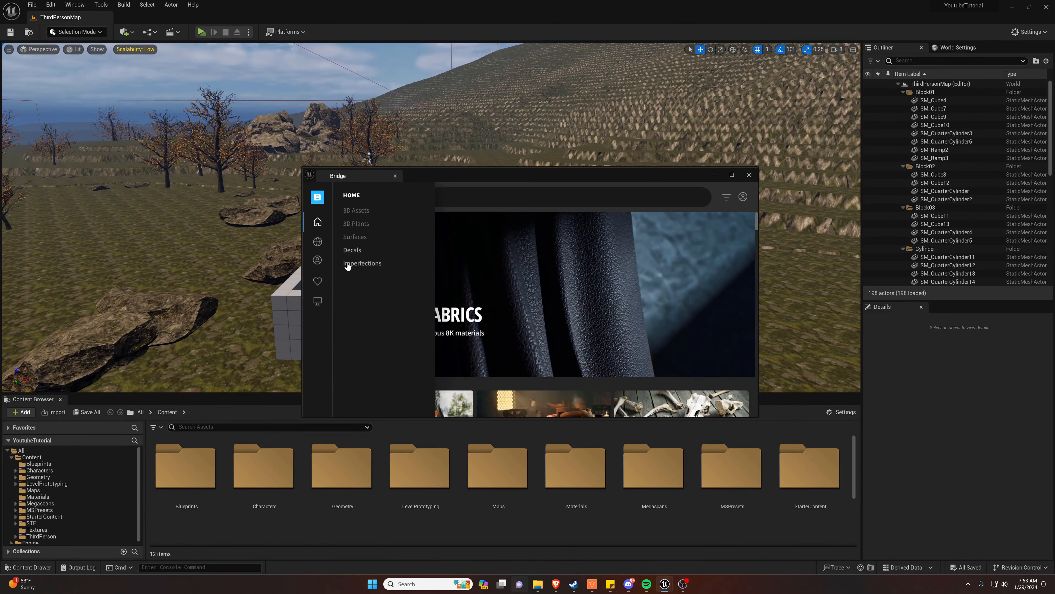
left_click(317, 260)
left_click(732, 175)
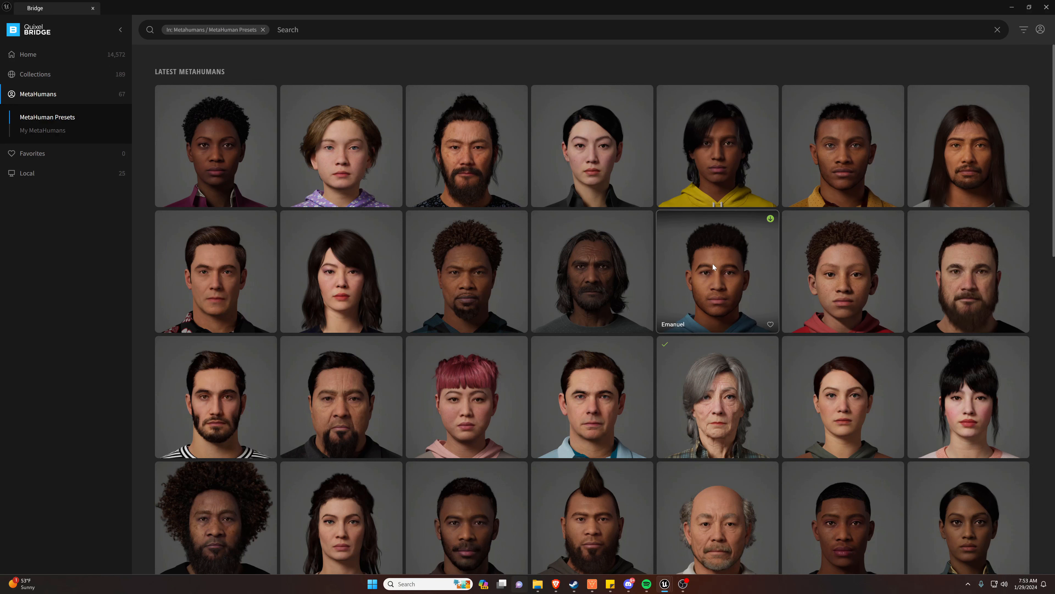
Browse the available MetaHuman presets and view the details of the Nasim preset
scroll(712, 265, "down", 7)
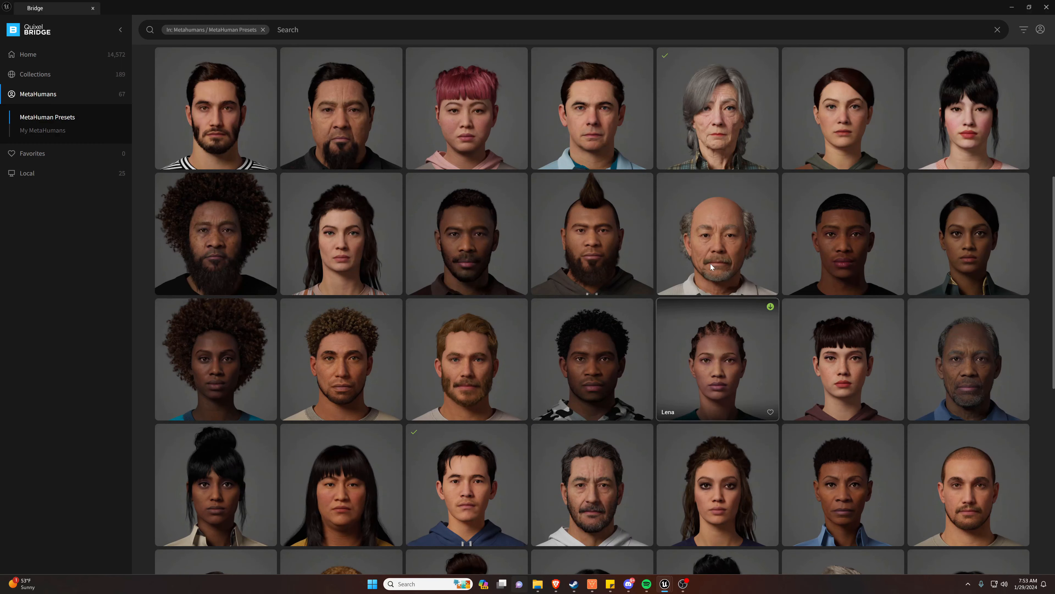
scroll(711, 265, "up", 7)
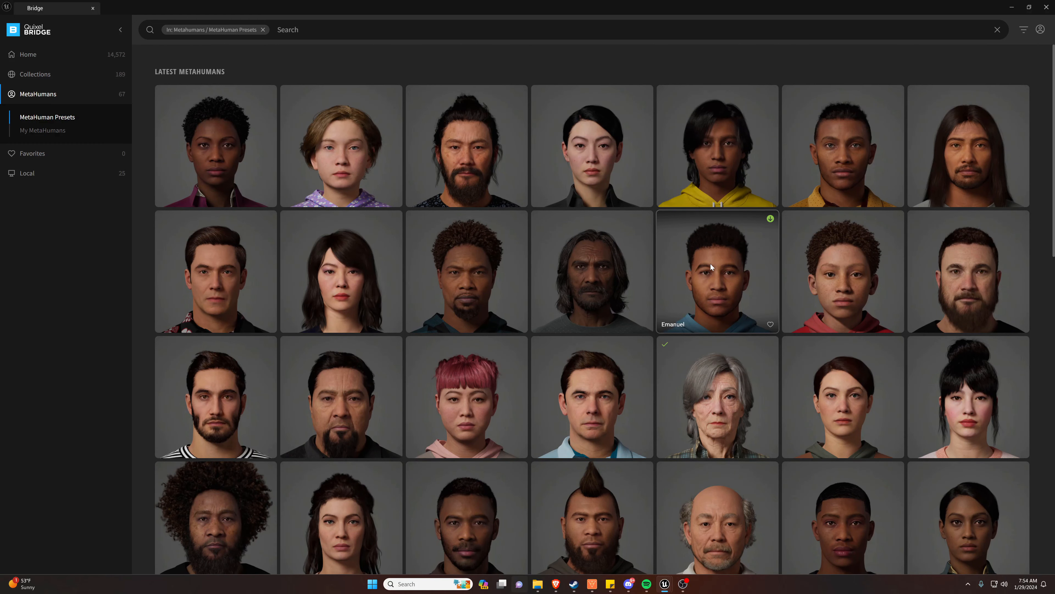
scroll(708, 264, "down", 12)
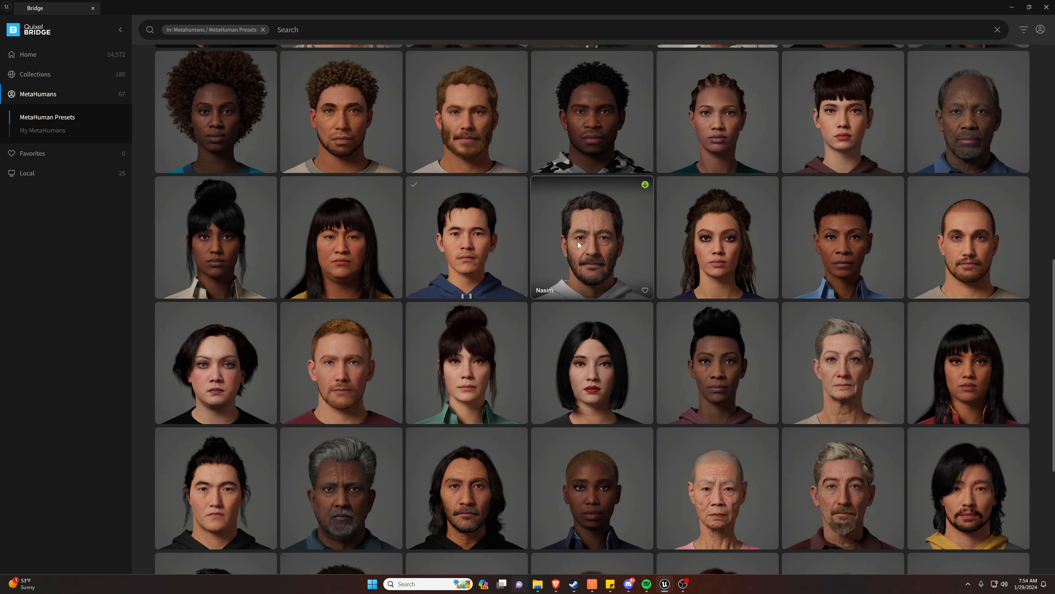
left_click(578, 242)
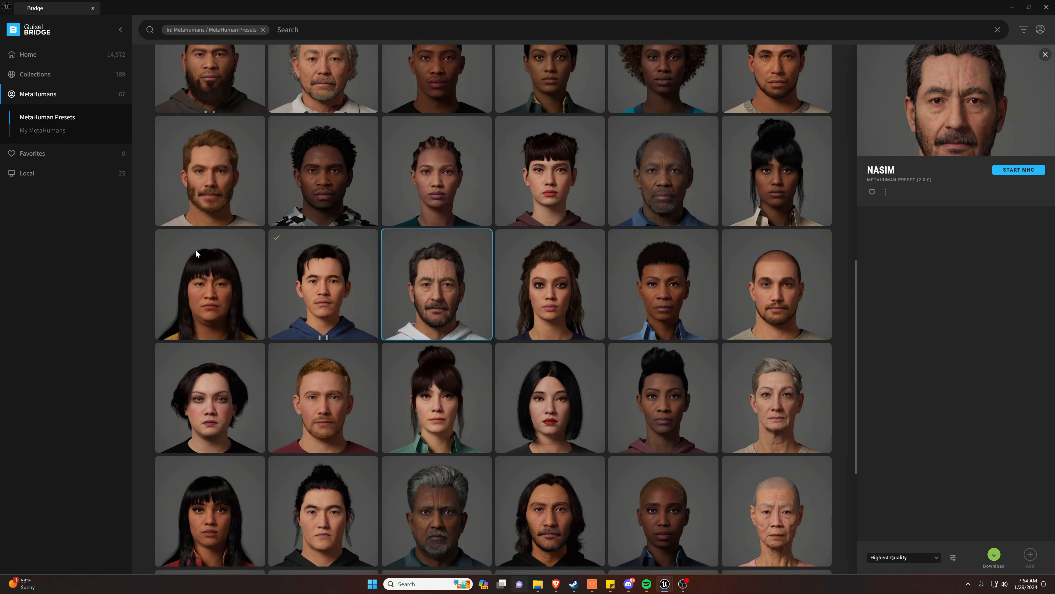
Add the locally downloaded Glenda MetaHuman to the project and close Bridge
left_click(28, 174)
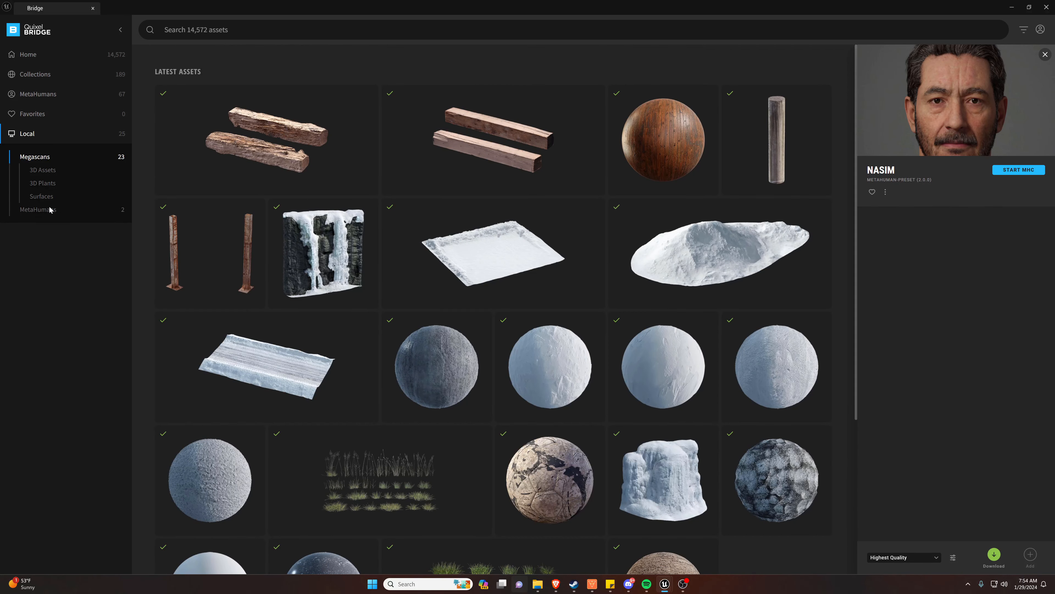
left_click(38, 209)
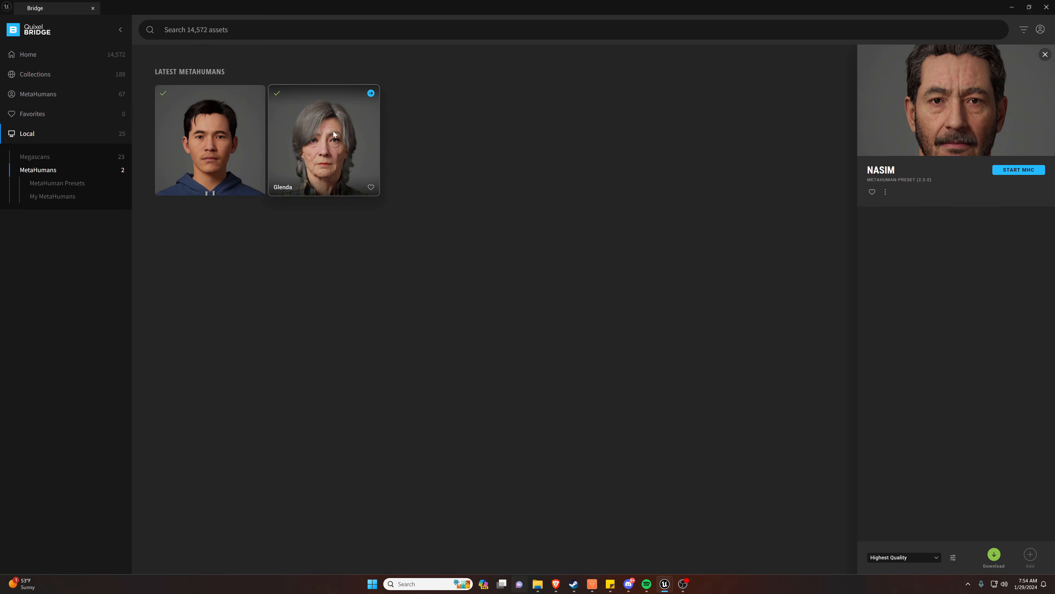
left_click(315, 136)
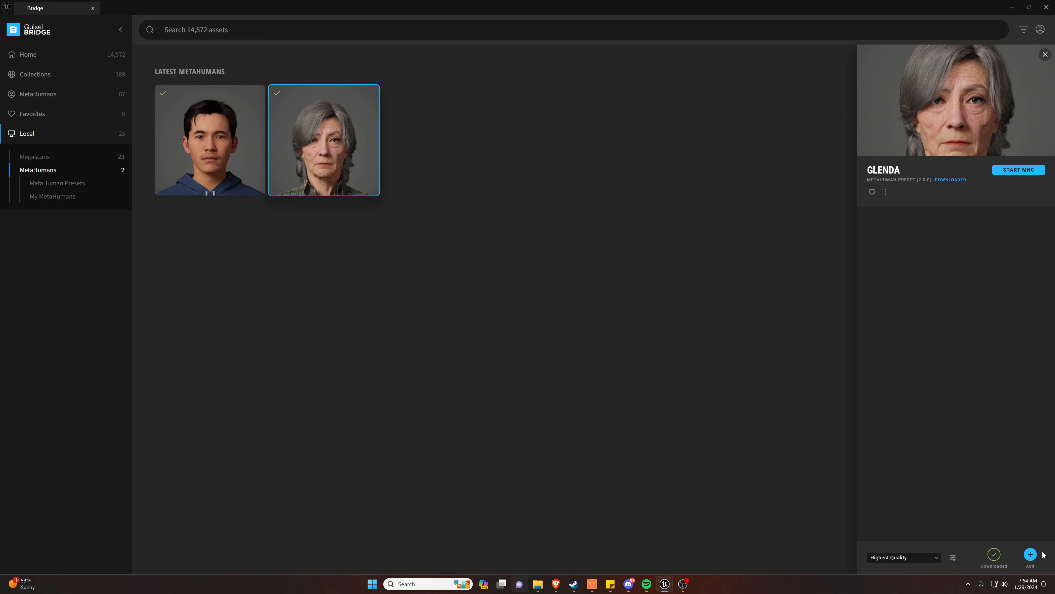
left_click(1031, 554)
left_click(1046, 7)
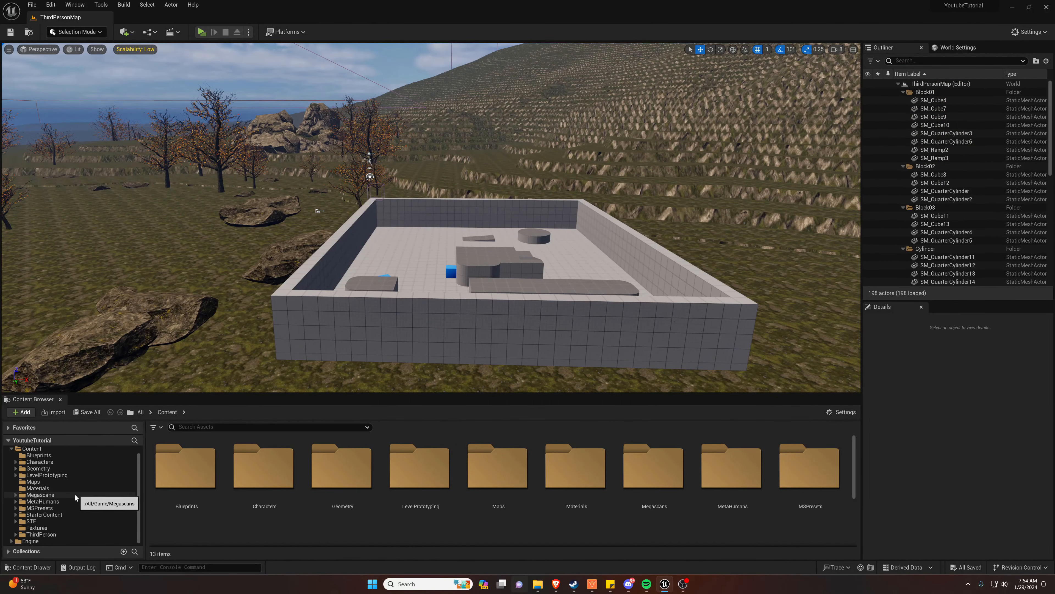
Open the BP_Glenda blueprint from the Glenda folder inside MetaHumans
left_click(46, 502)
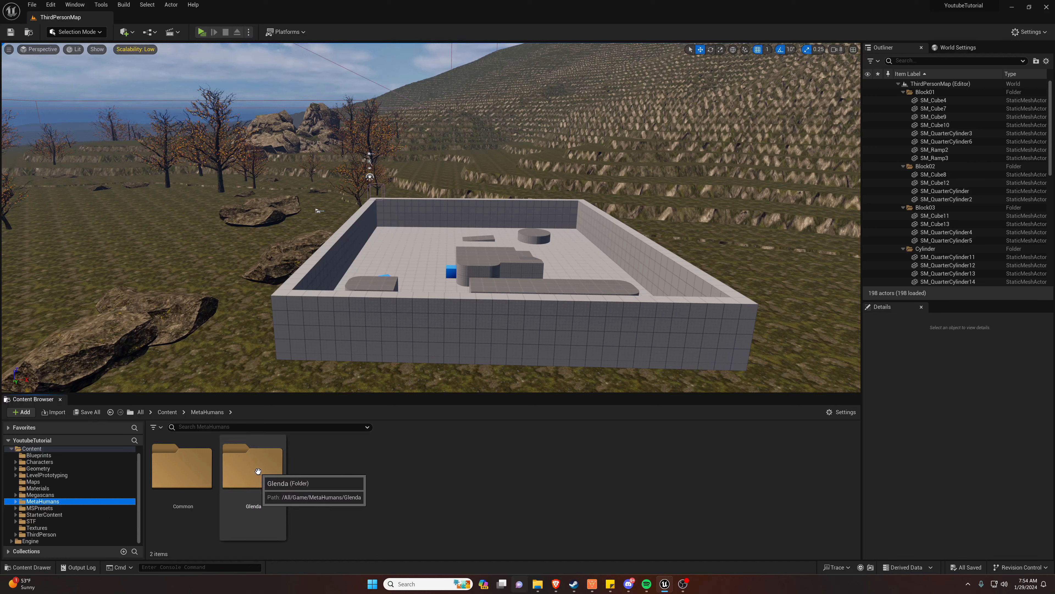
double_click(258, 471)
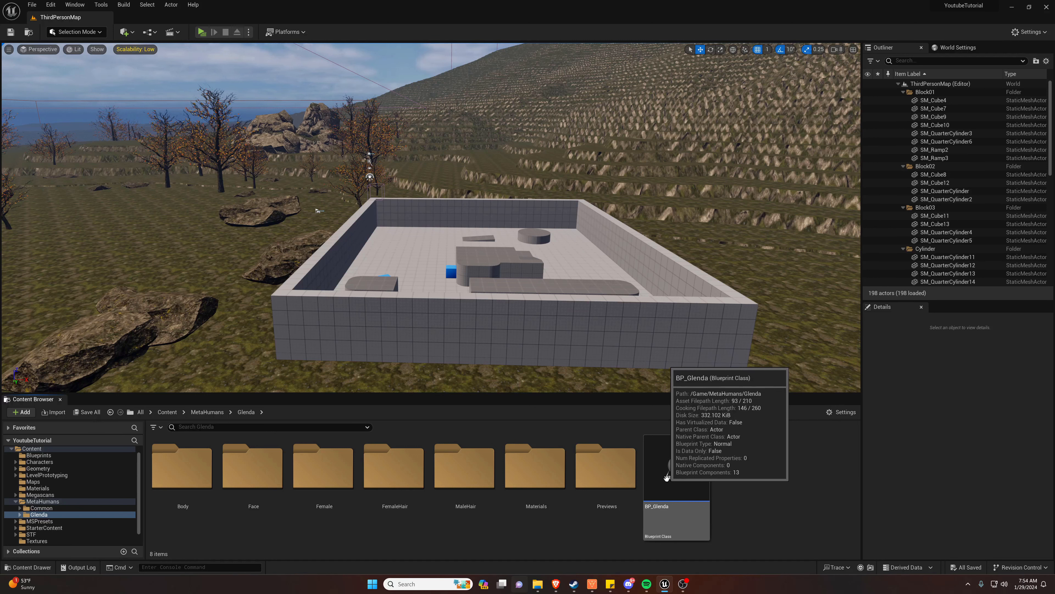
left_click(667, 477)
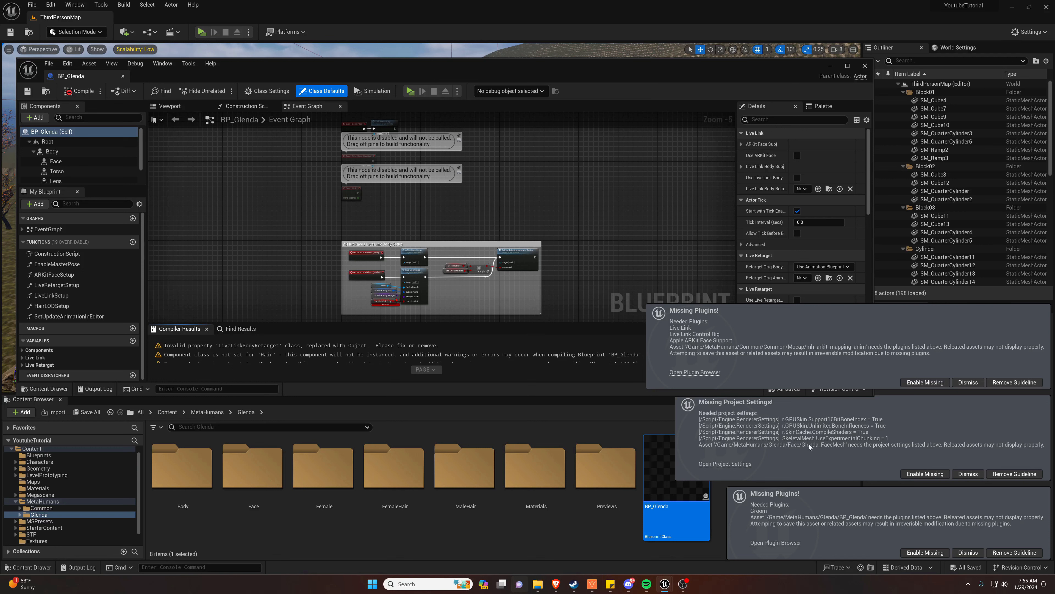
Enable all missing plugins and project settings required by the Glenda assets, and restart the editor to apply them
left_click(921, 385)
left_click(925, 474)
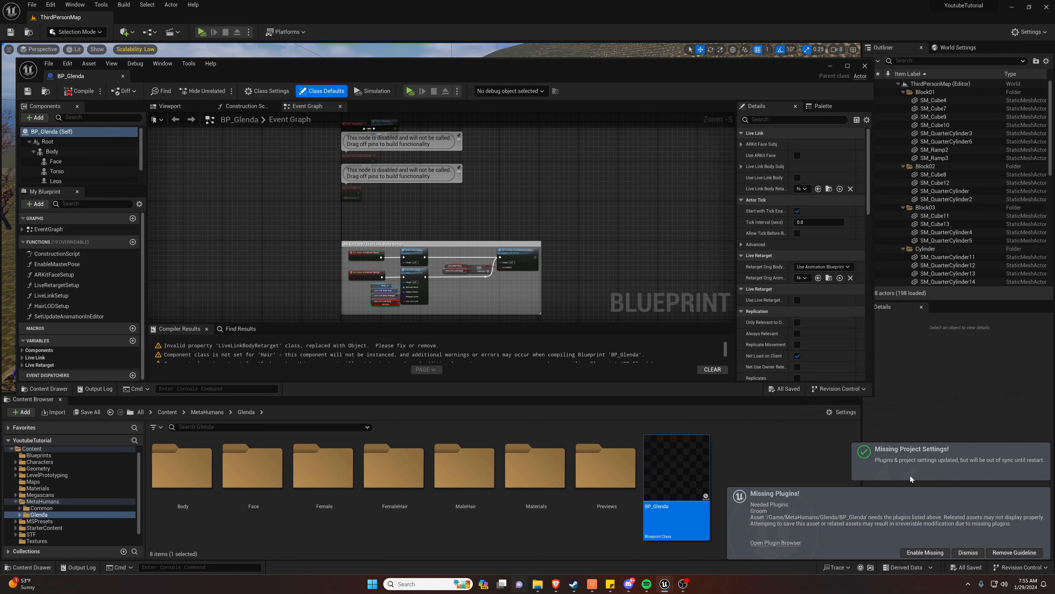
left_click(914, 553)
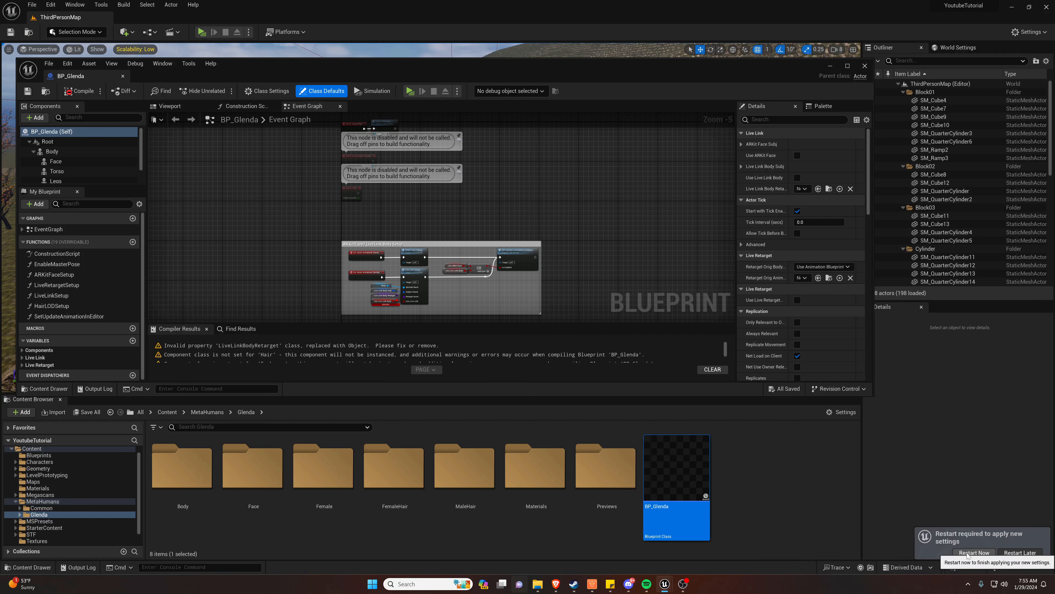
left_click(969, 552)
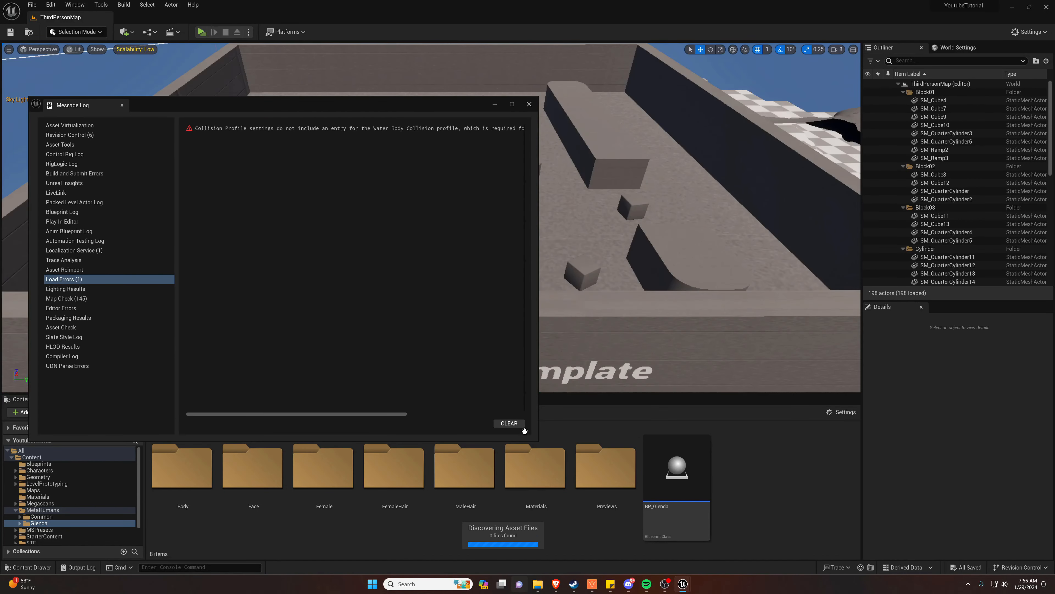
Close the message log and examine the Event Graph of the BP_Glenda blueprint
left_click(529, 104)
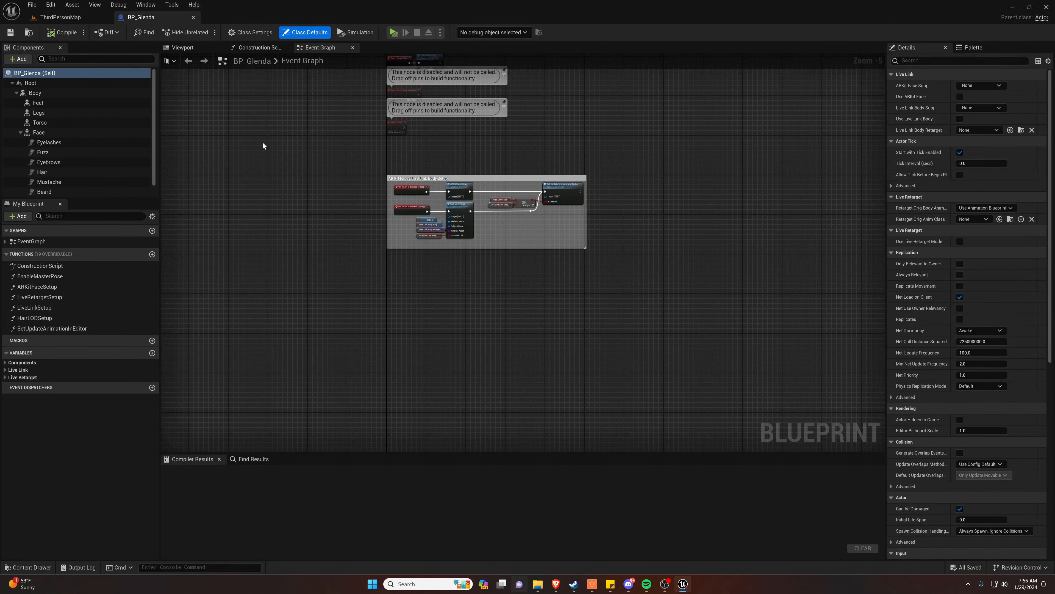
right_click_drag(262, 142, 311, 242)
right_click(309, 252)
key("Escape")
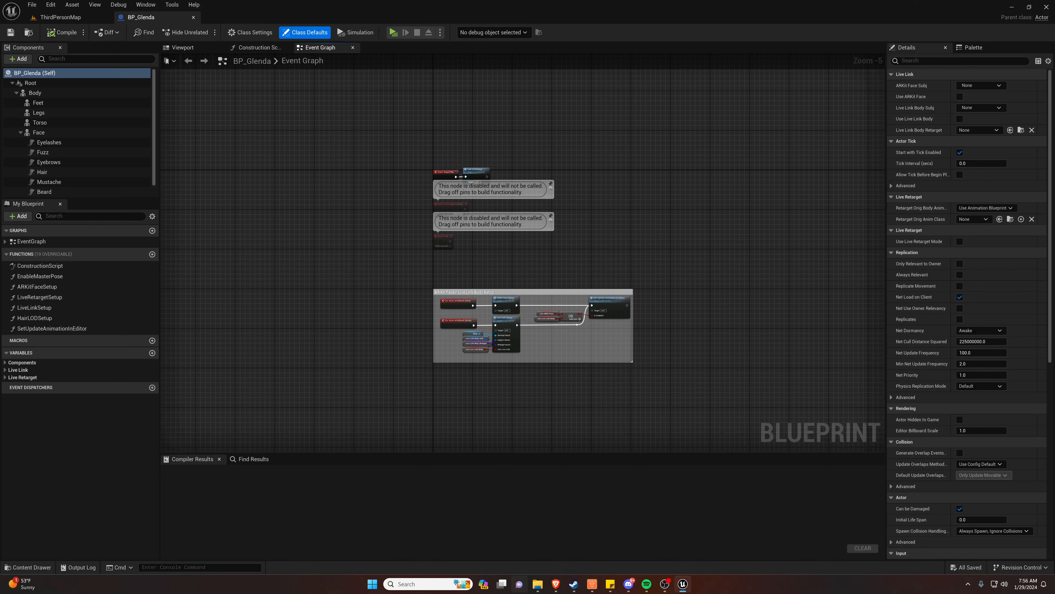
Return to the ThirdPersonMap level and search the Glenda folder for "body"
left_click(59, 18)
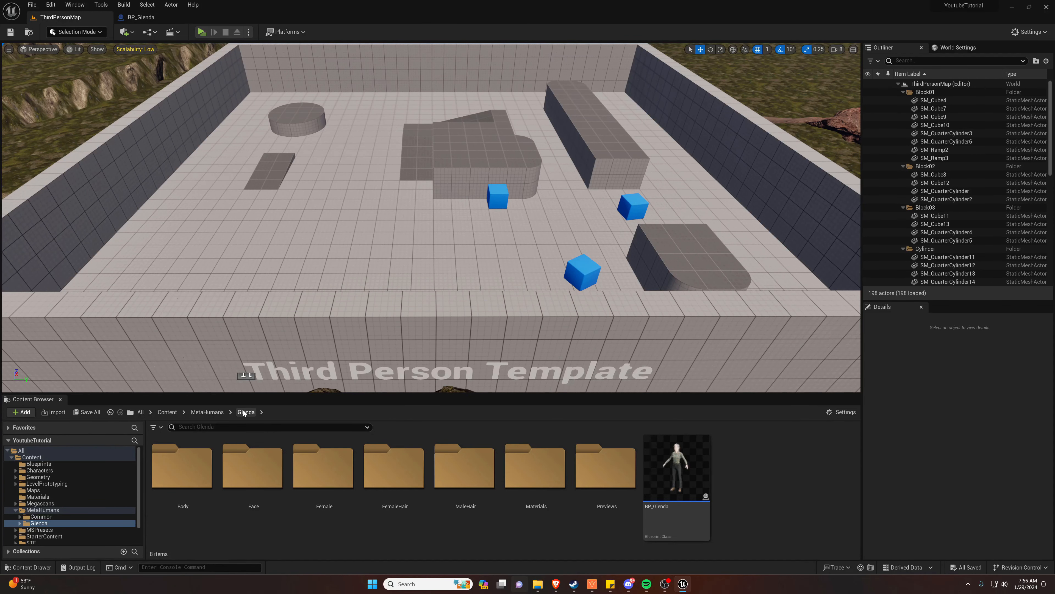
left_click(230, 428)
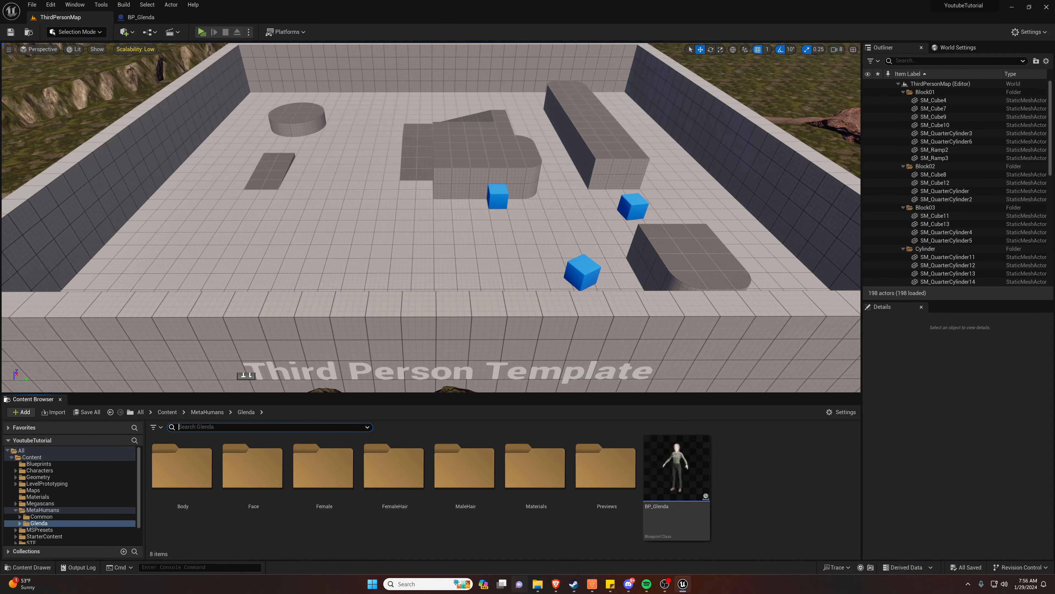
type("body")
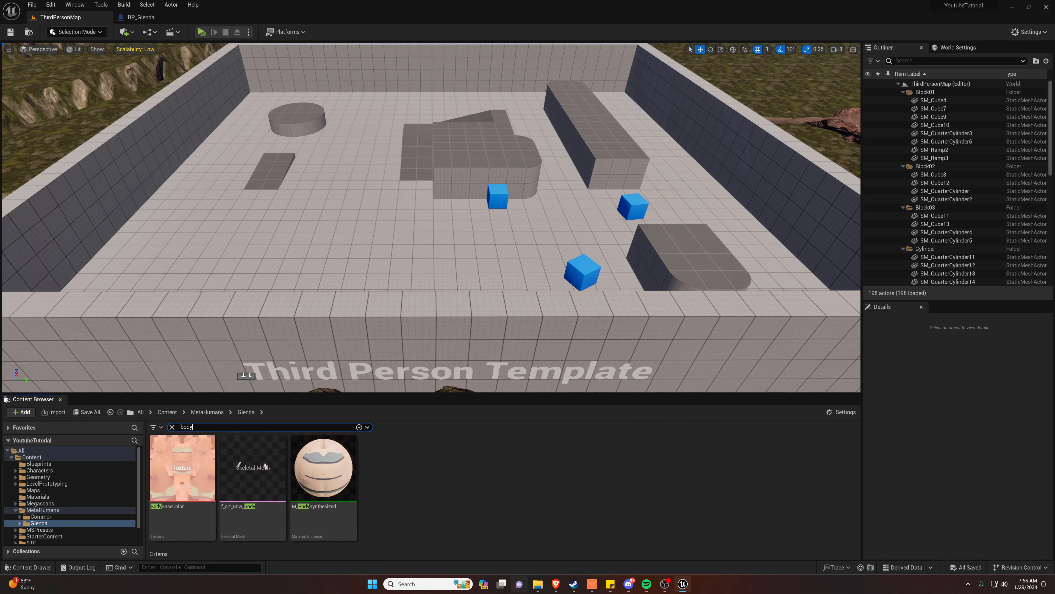
Assign the SK_Mannequin skeleton to the f_srt_unw_body skeletal mesh, merging all the listed bones into it
left_click(266, 483)
right_click(266, 482)
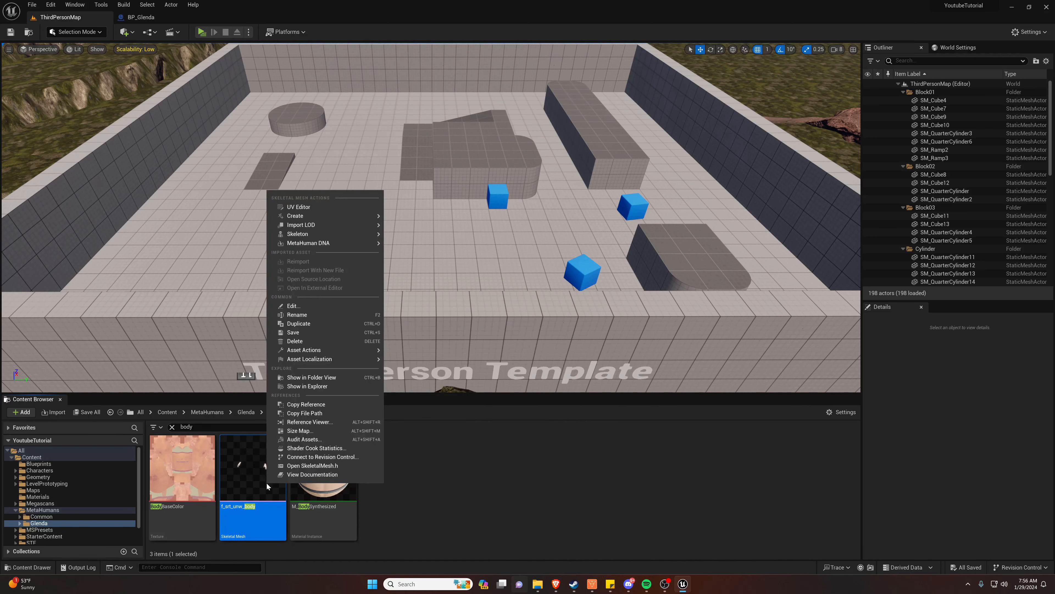
mouse_move(315, 234)
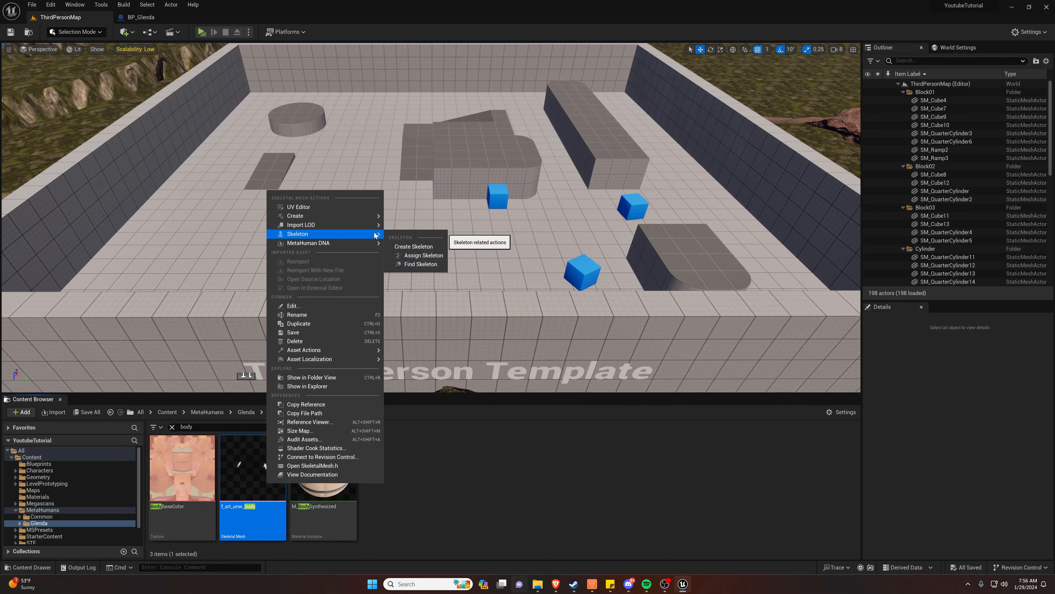
left_click(420, 256)
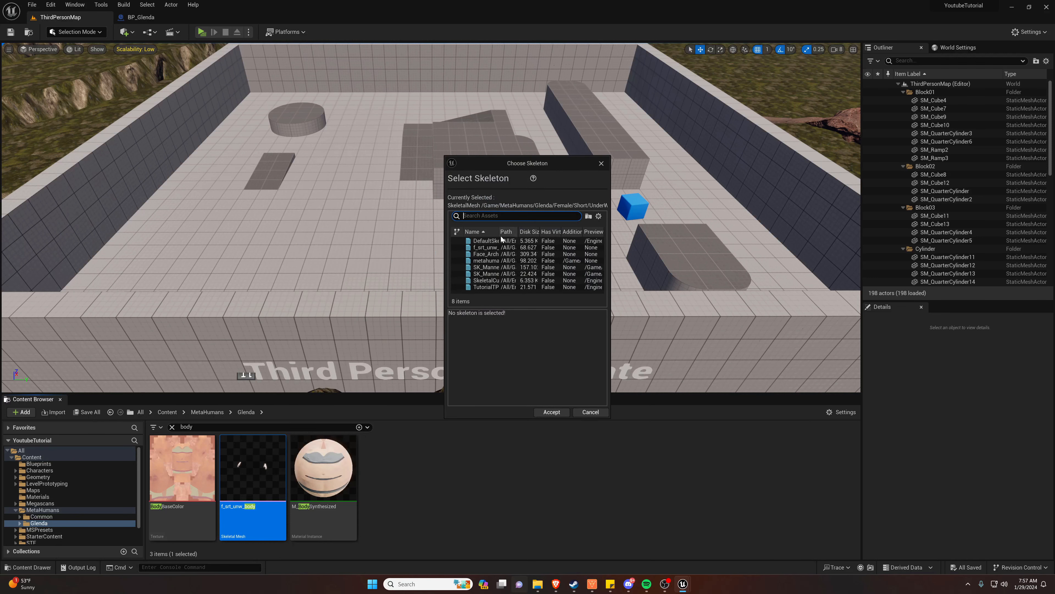
left_click_drag(500, 235, 522, 234)
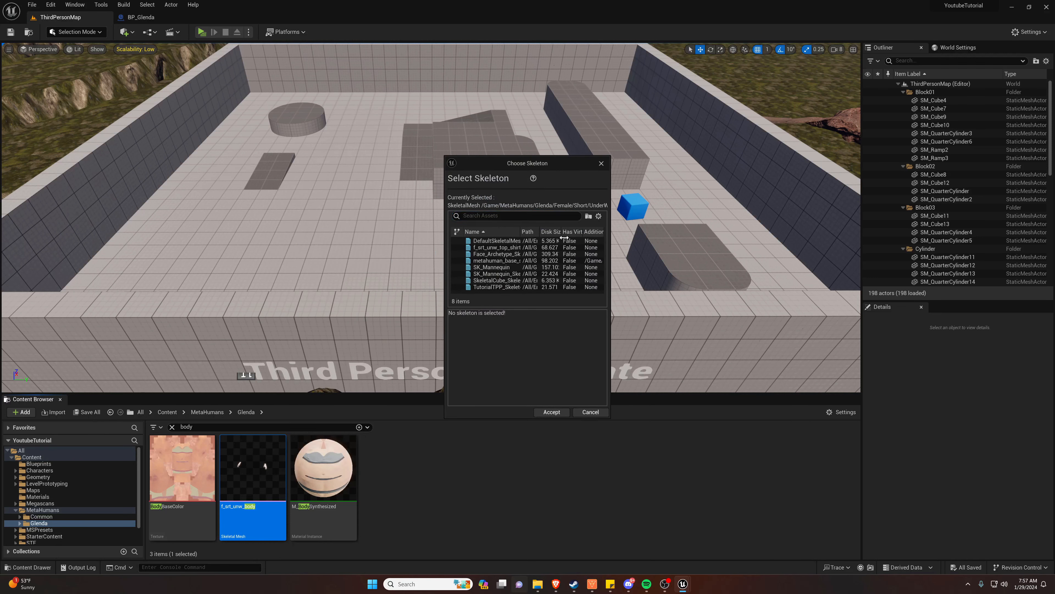
left_click(484, 273)
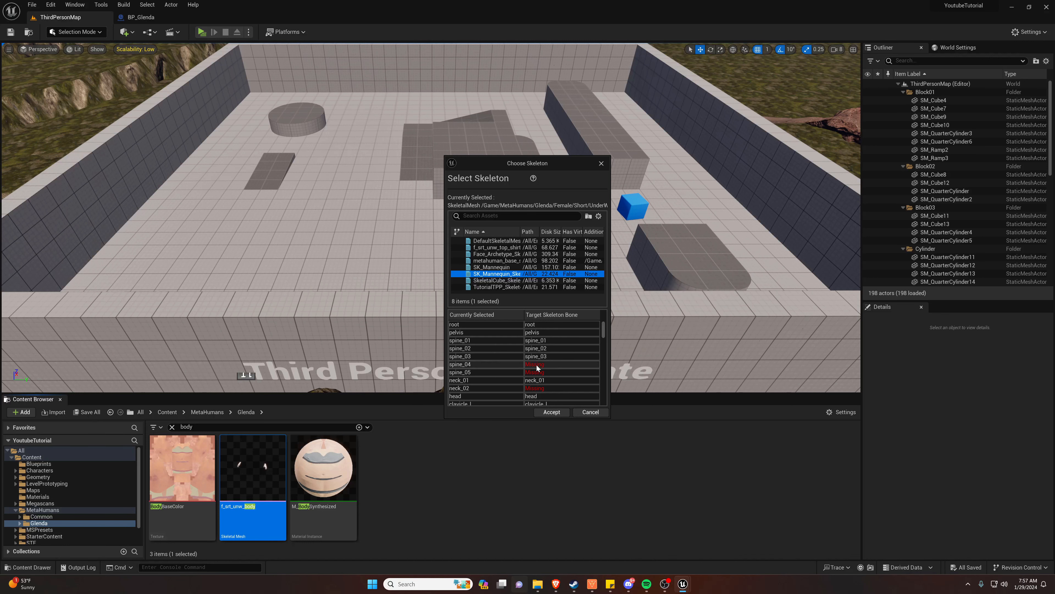
left_click(499, 268)
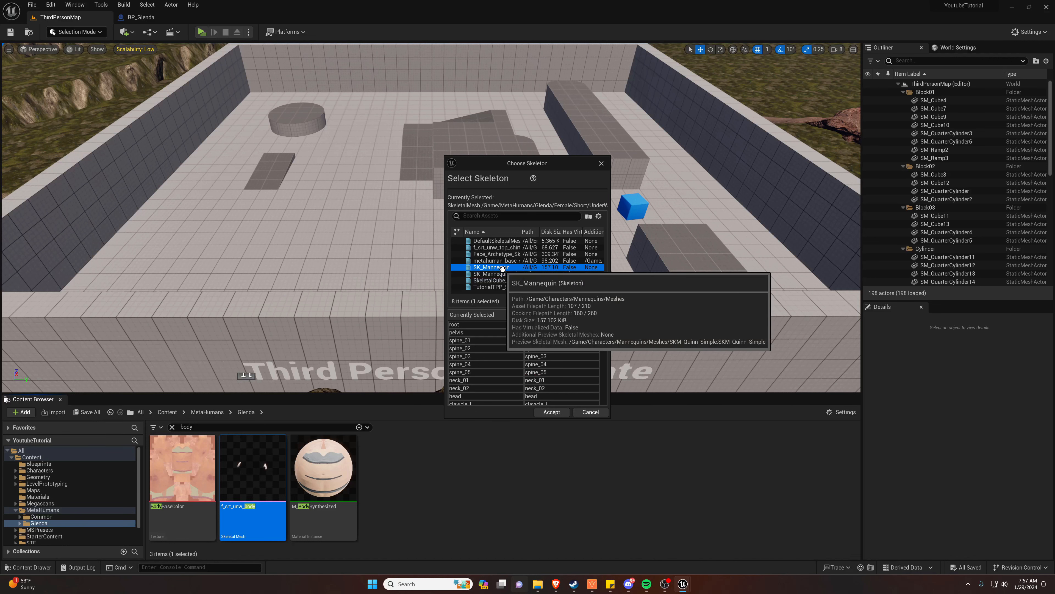
left_click(549, 412)
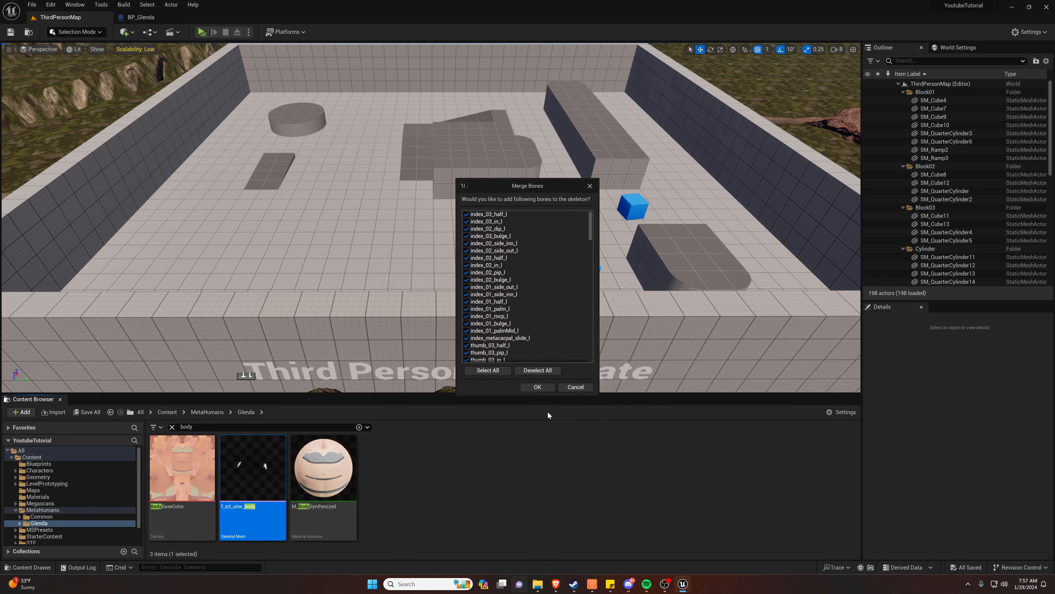
left_click(538, 388)
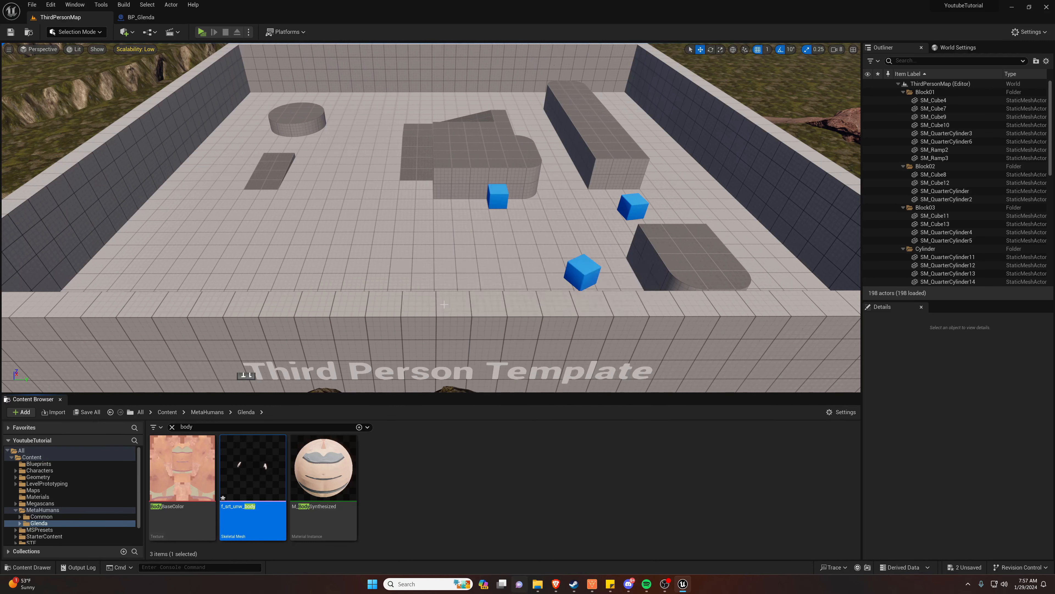
right_click_drag(401, 200, 393, 183)
key("w")
key("s")
Open the BP_ThirdPersonCharacter blueprint from the Blueprints folder inside the ThirdPerson content folder
scroll(98, 481, "down", 2)
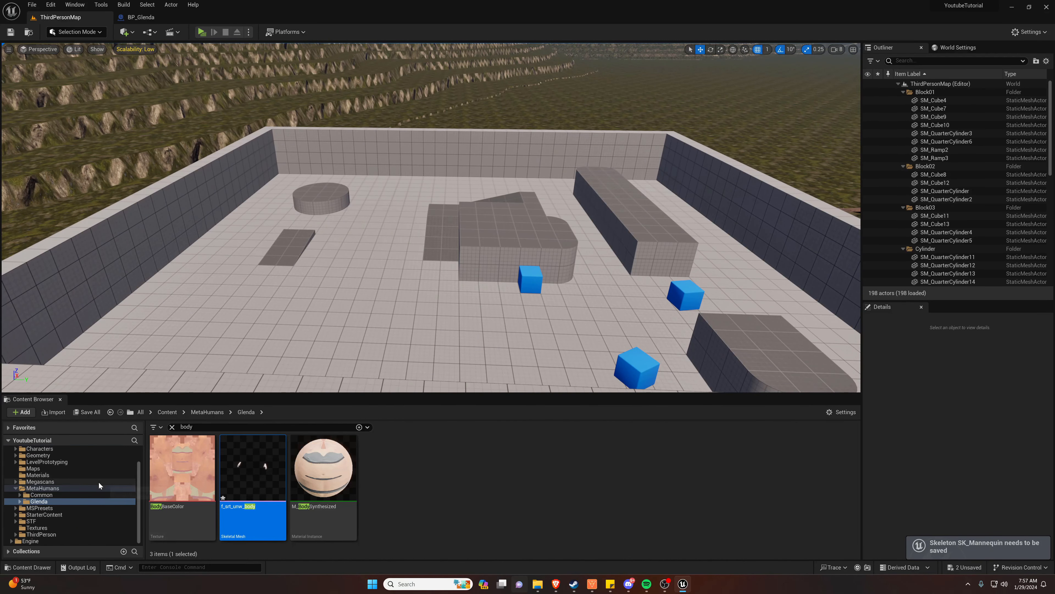
left_click(40, 534)
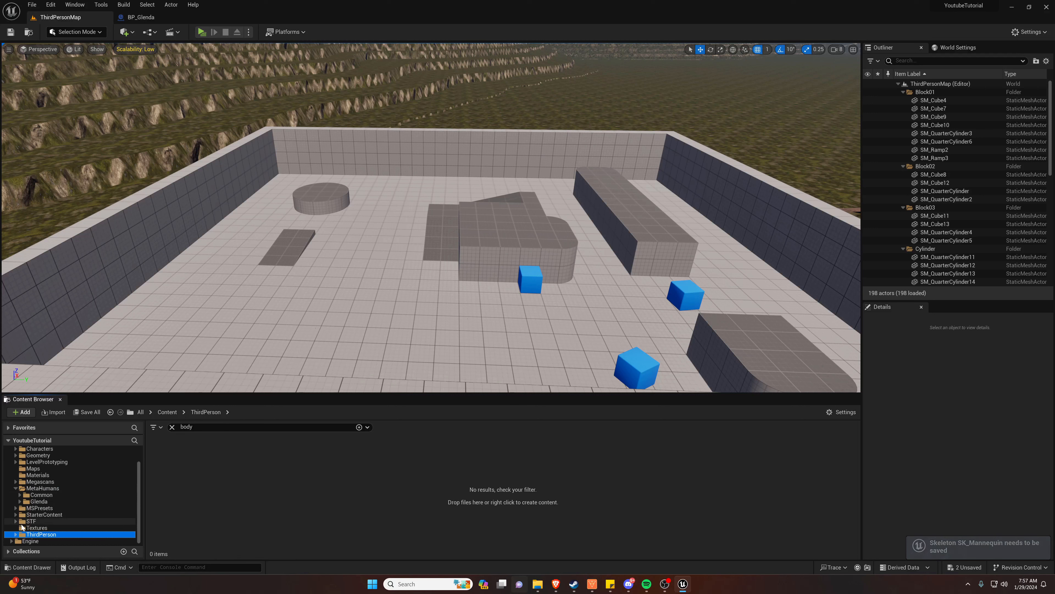
left_click(171, 427)
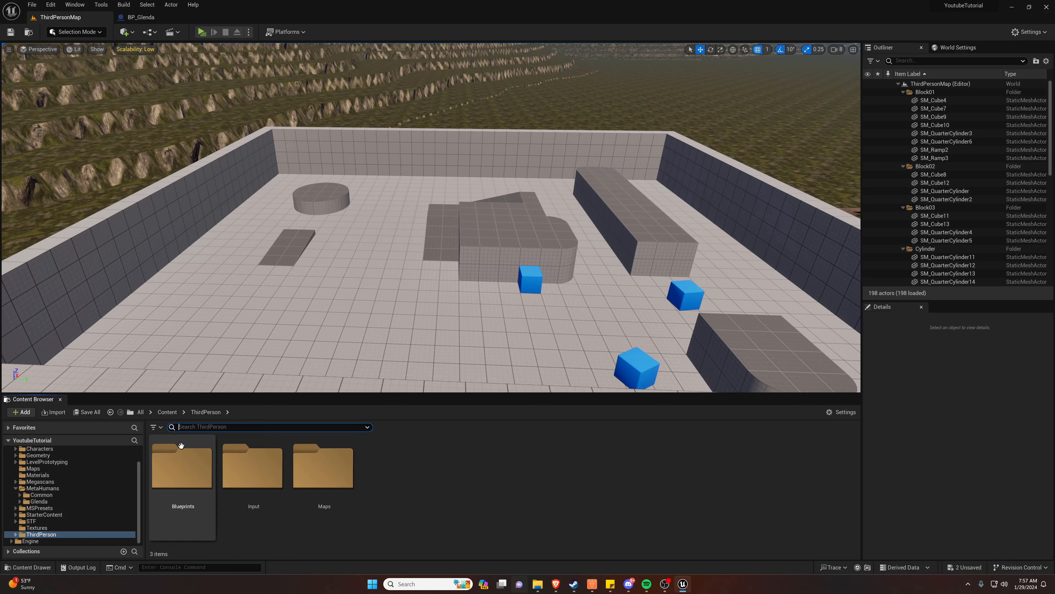
double_click(196, 468)
left_click(37, 535)
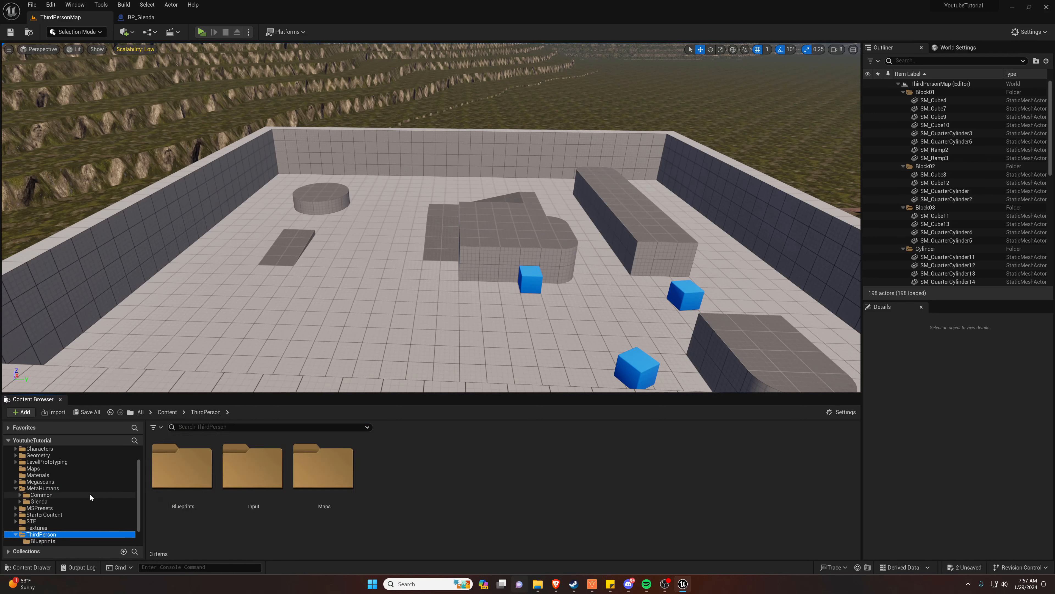
scroll(62, 494, "up", 3)
left_click(32, 457)
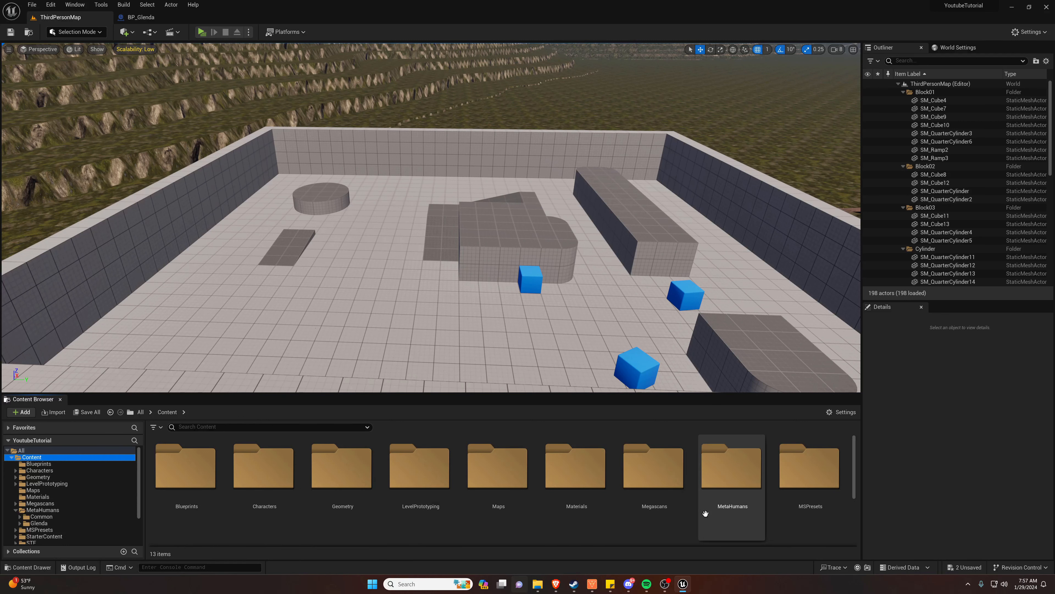
scroll(702, 513, "down", 3)
double_click(416, 485)
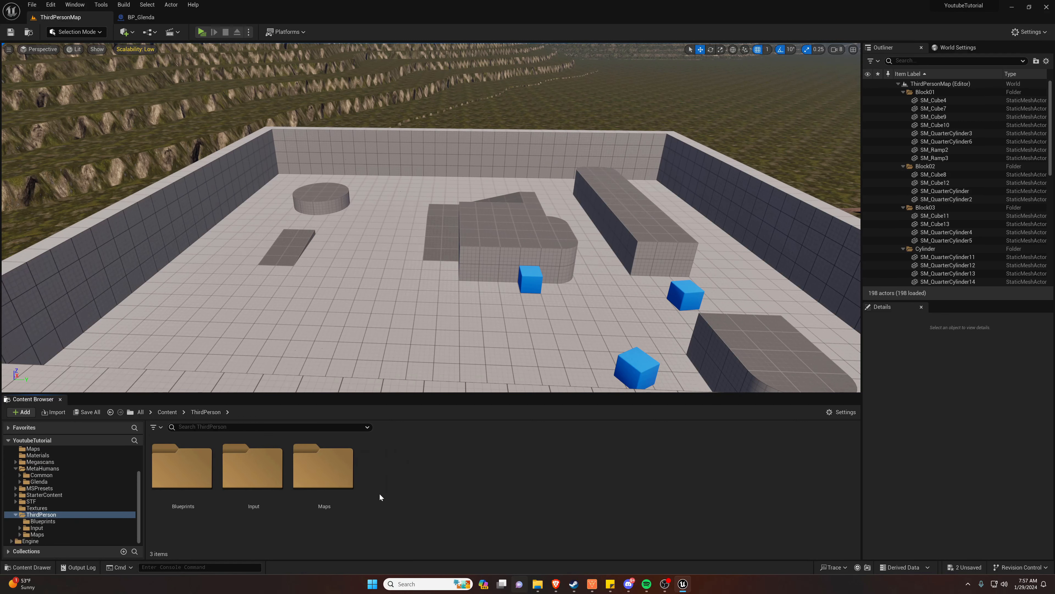
double_click(177, 470)
double_click(177, 464)
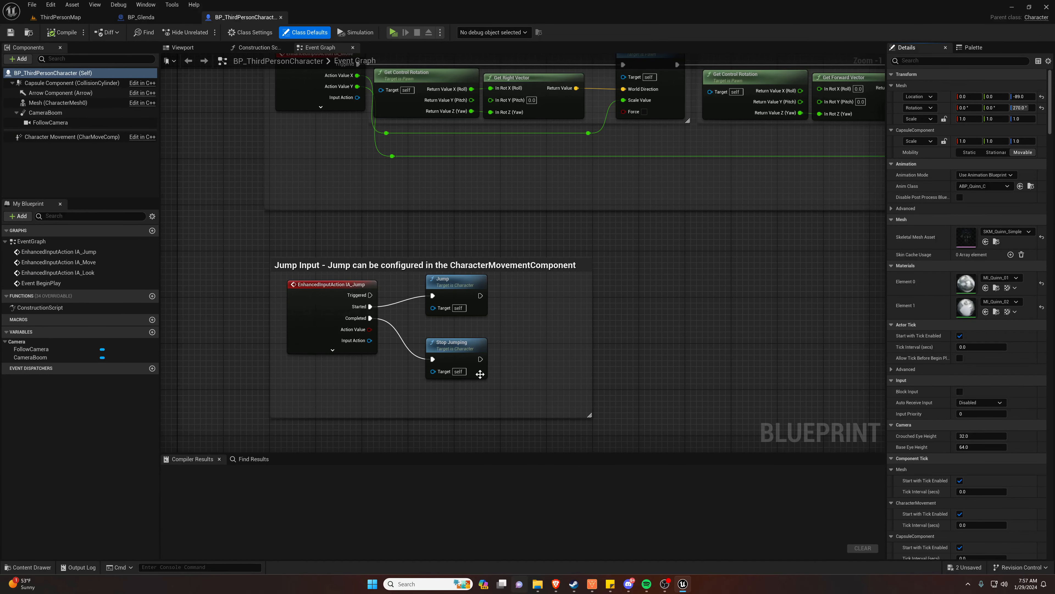
Set the character mesh's skeletal mesh asset to f_srt_unw_body, searching the available assets for "body"
scroll(642, 327, "down", 1)
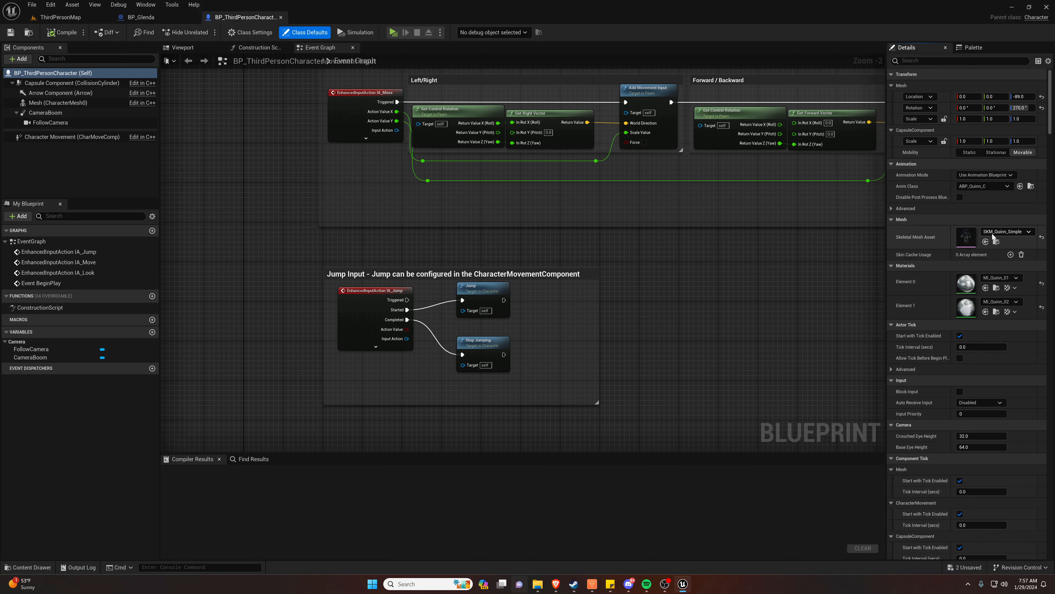
left_click(1000, 235)
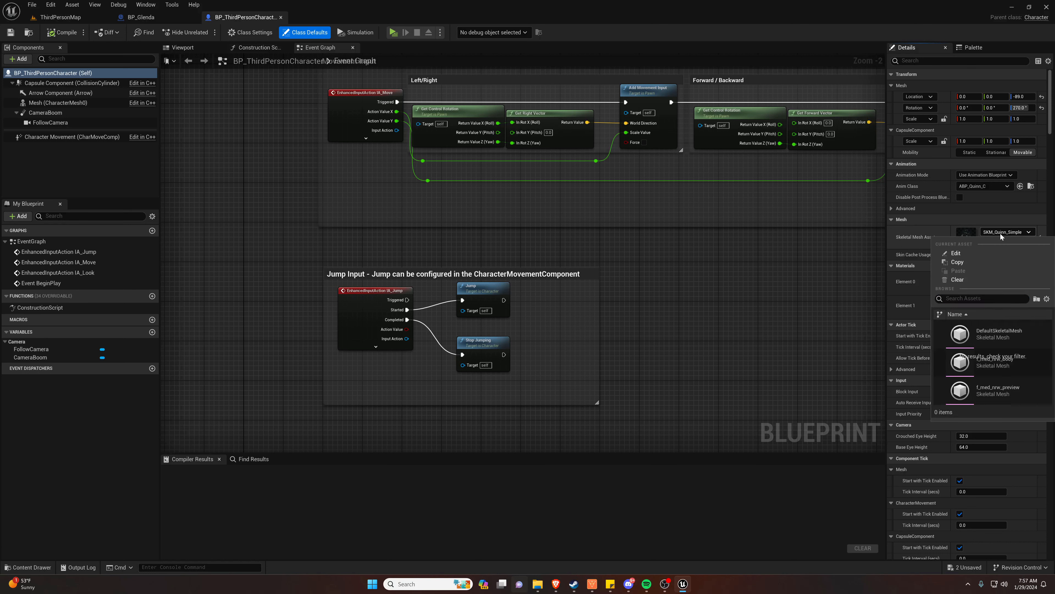
type("body")
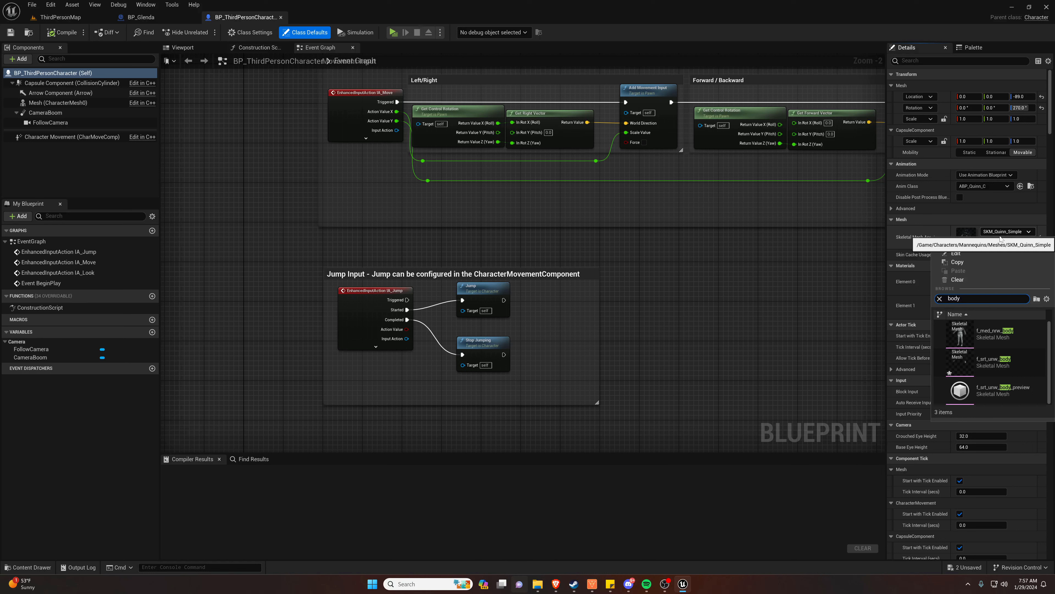
mouse_move(1012, 365)
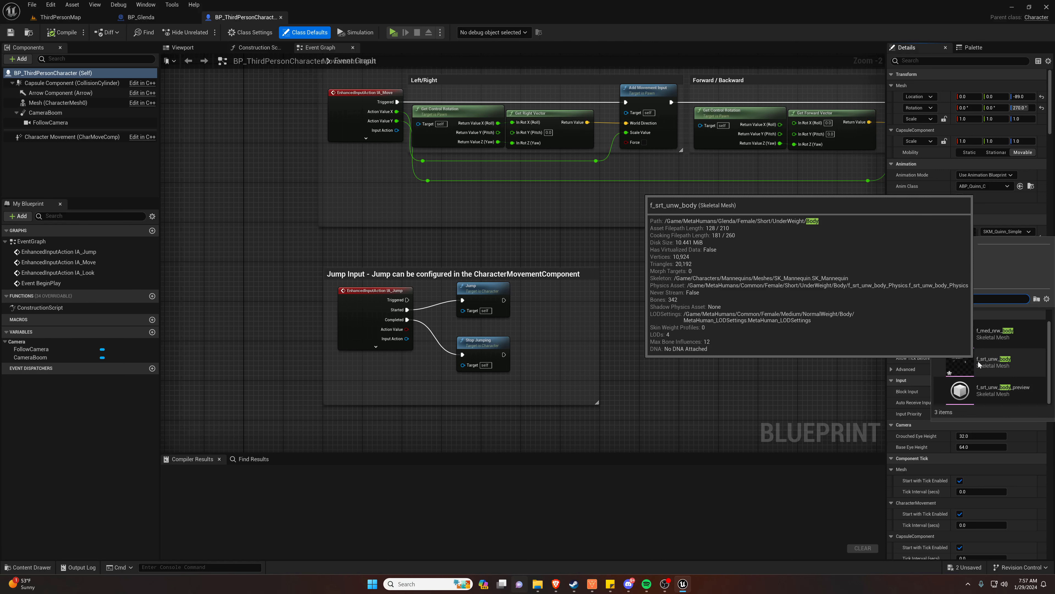
left_click(998, 367)
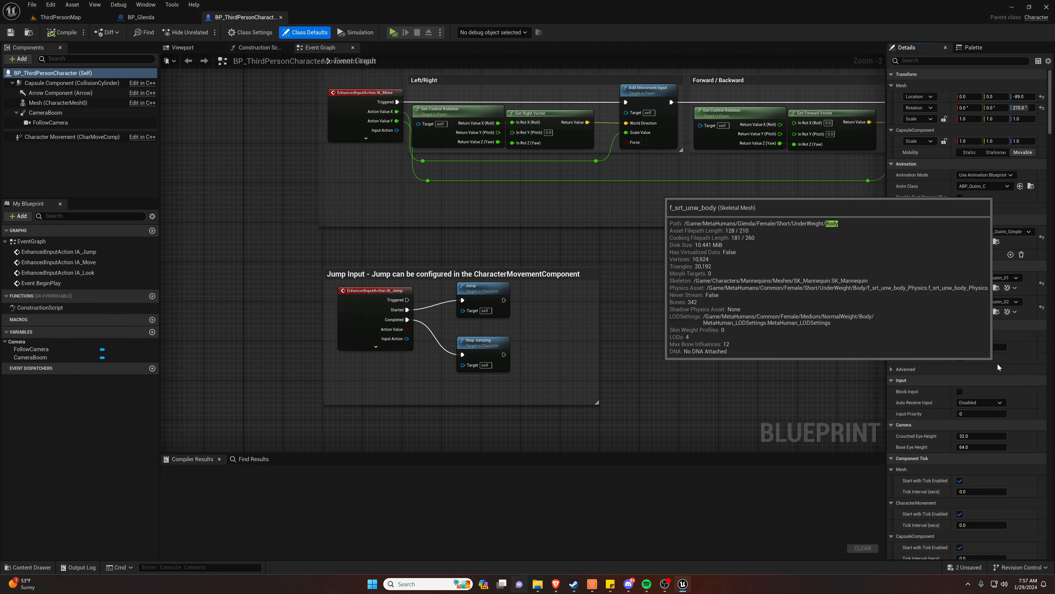
Look over the BP_Glenda blueprint and check the body assets in the Glenda folder from the ThirdPersonMap level
left_click(141, 17)
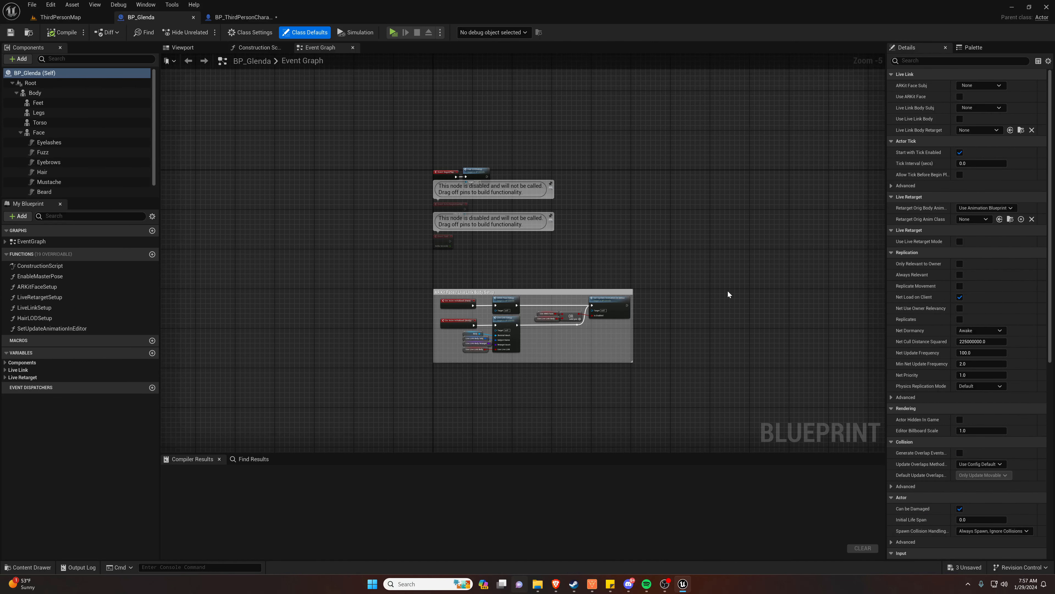
left_click(62, 18)
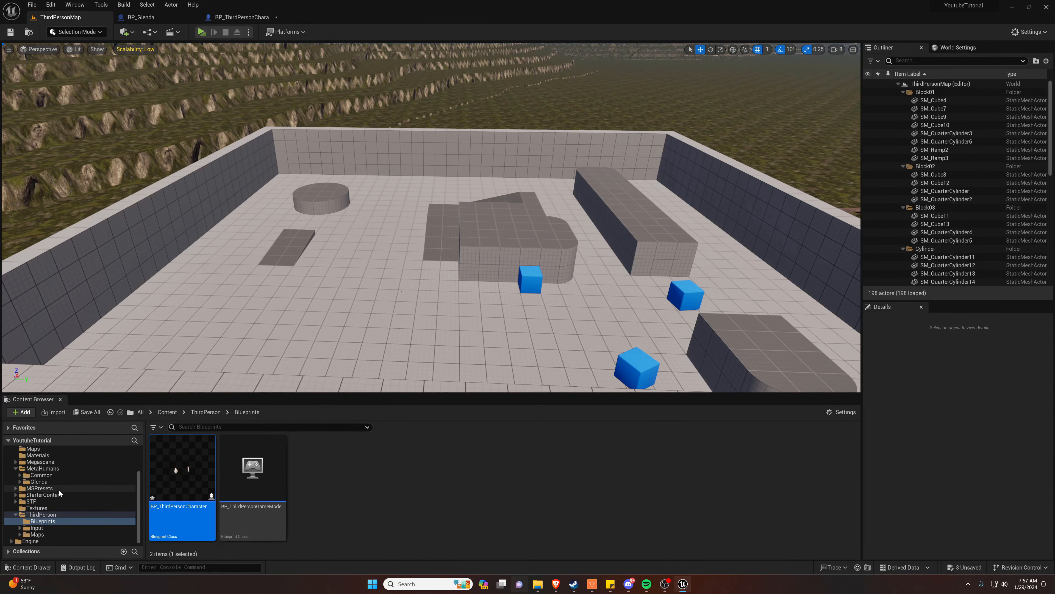
left_click(37, 481)
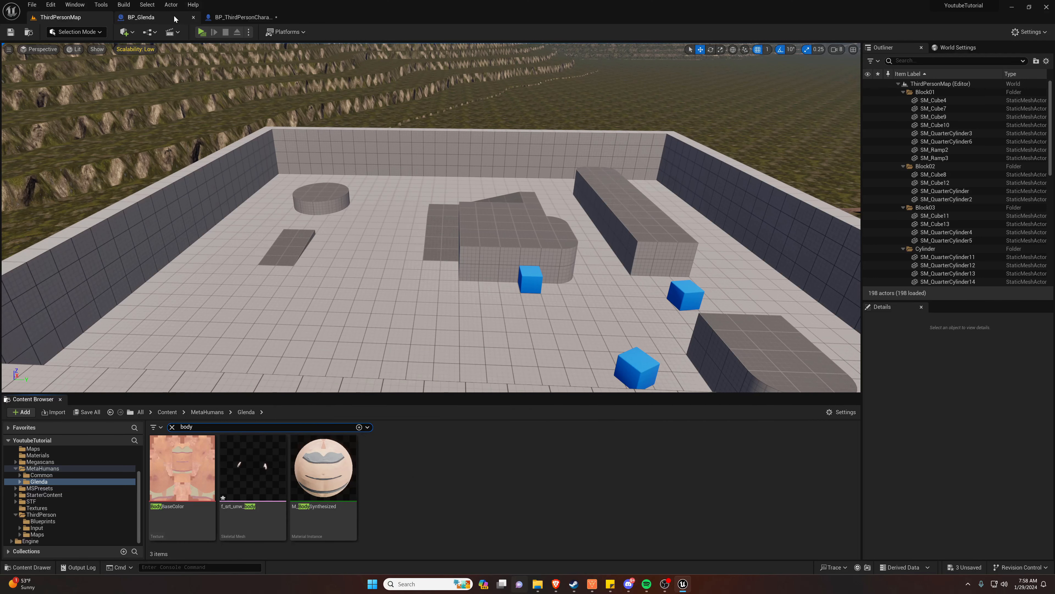
Examine the assigned body mesh from the front in the BP_ThirdPersonCharacter viewport, and compile and save the blueprint
left_click(223, 19)
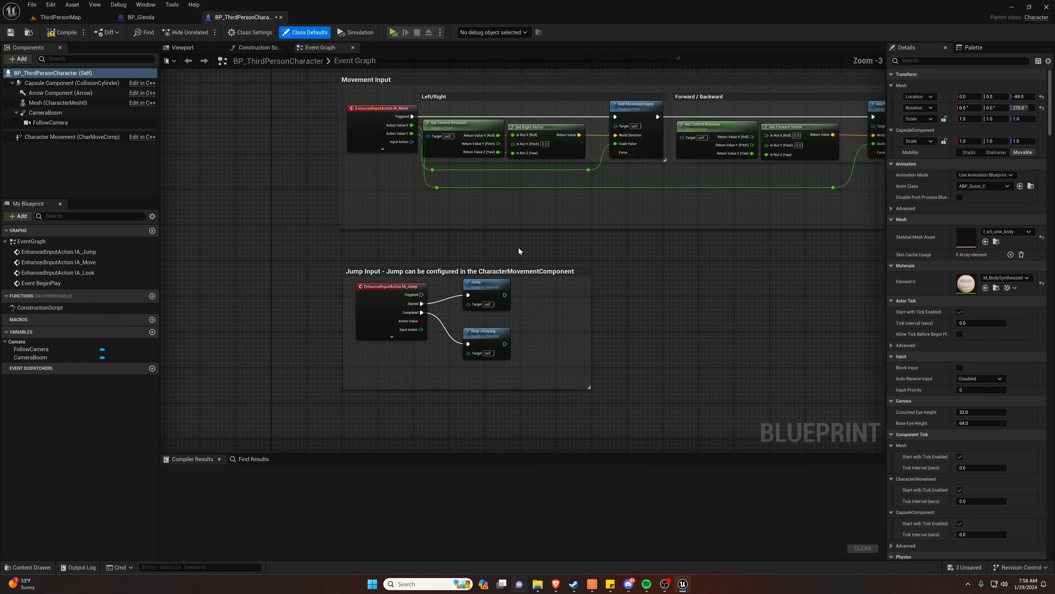
left_click(196, 47)
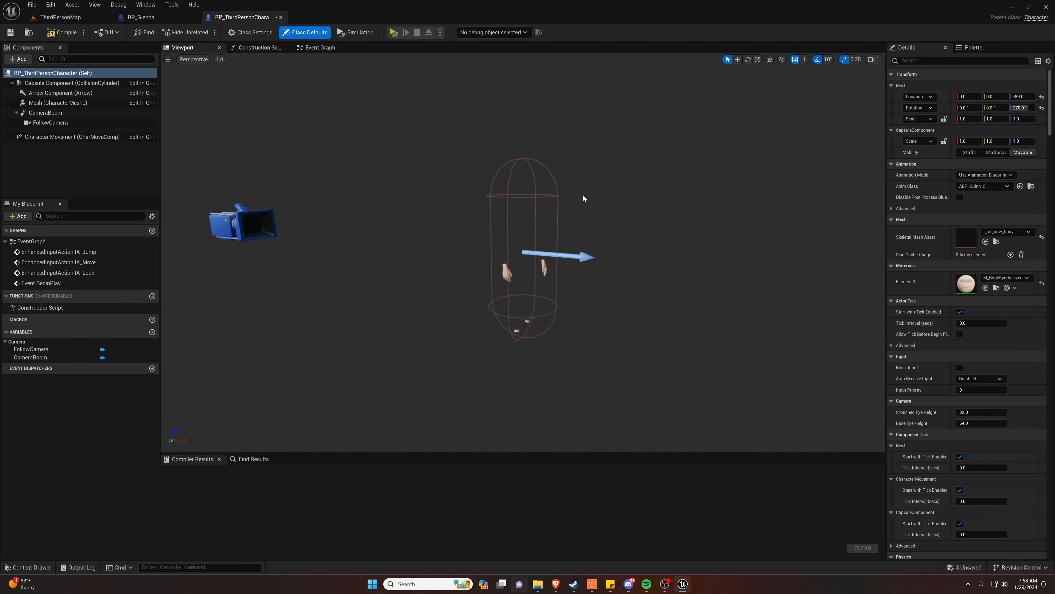
key("d")
right_click_drag(584, 198, 468, 206)
key("w")
key("a")
key("d")
key("a")
key("w")
key("s")
key("w")
key("w")
key("s")
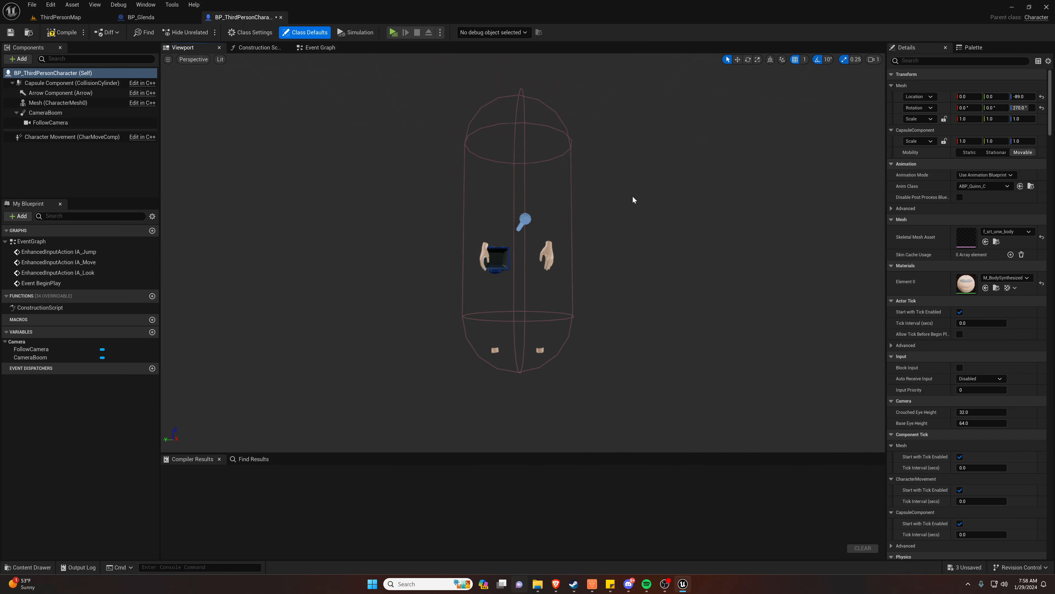
key("w")
mouse_move(688, 242)
right_mouse_down()
mouse_move(687, 212)
mouse_move(686, 244)
right_mouse_up()
key("s")
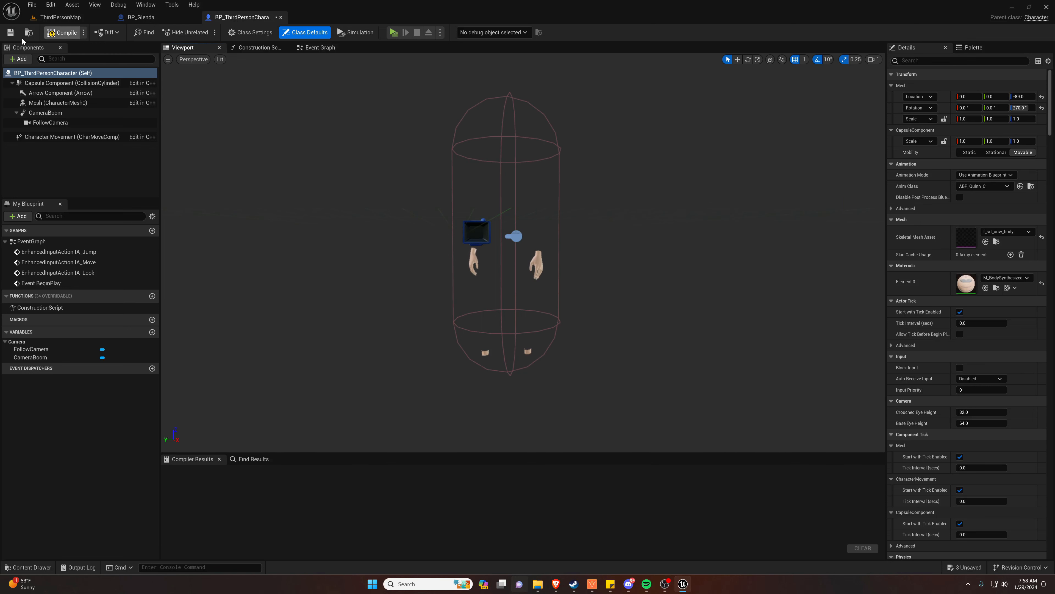
Review the Body, Feet, Legs and Torso components in the BP_Glenda blueprint, finishing with only Feet selected
left_click(144, 18)
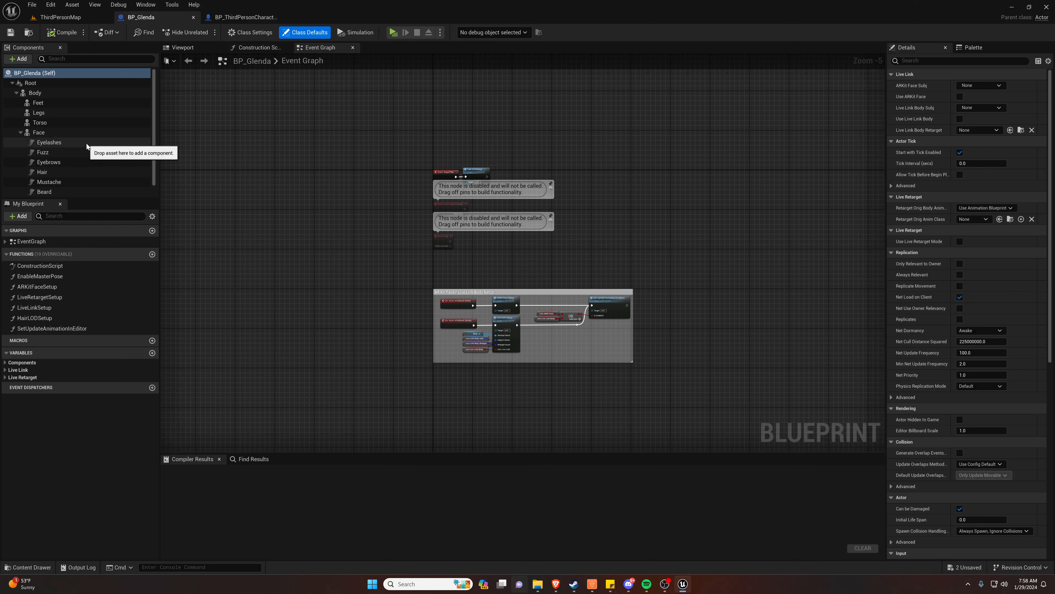
left_click(47, 93)
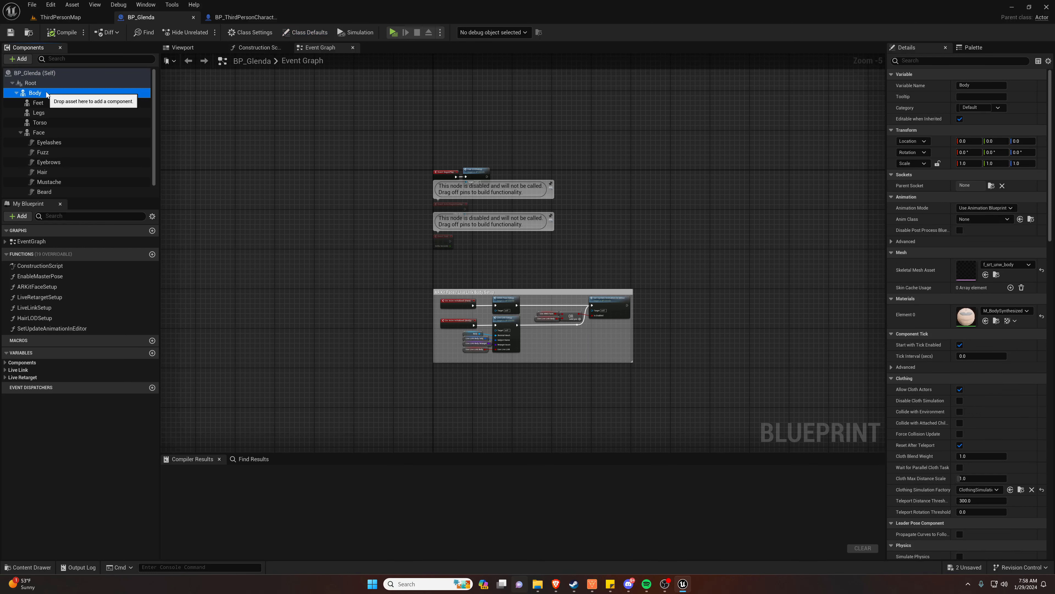
left_click(45, 123, "shift")
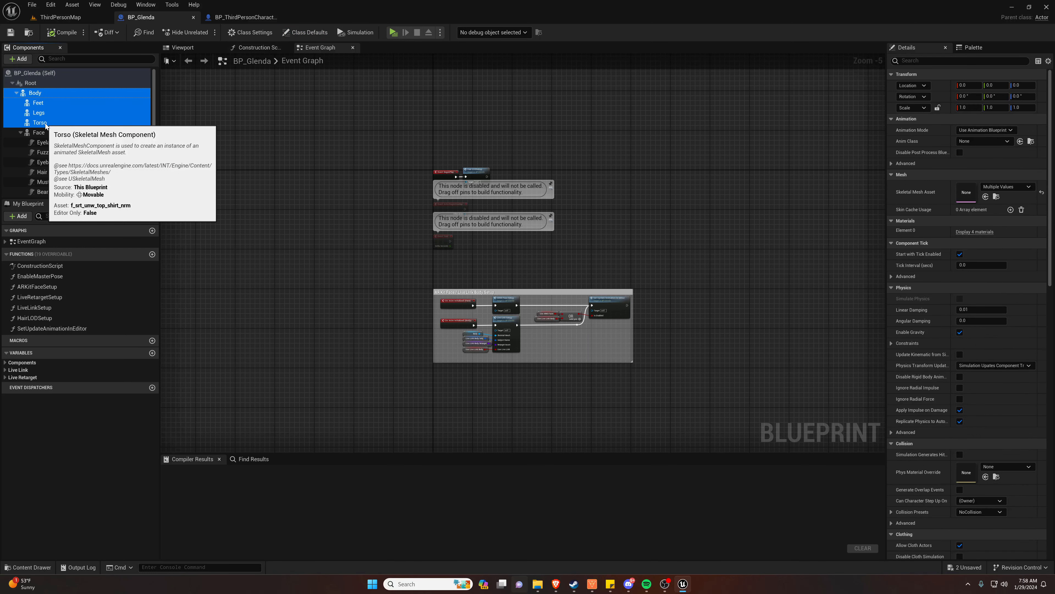
left_click(39, 103)
left_click(43, 124, "shift")
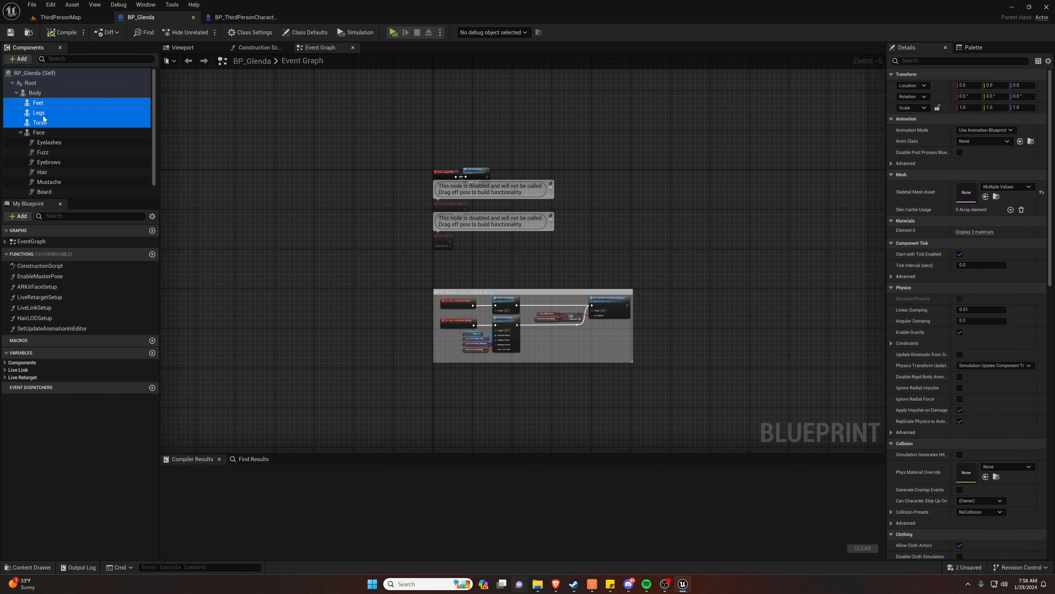
left_click(43, 105)
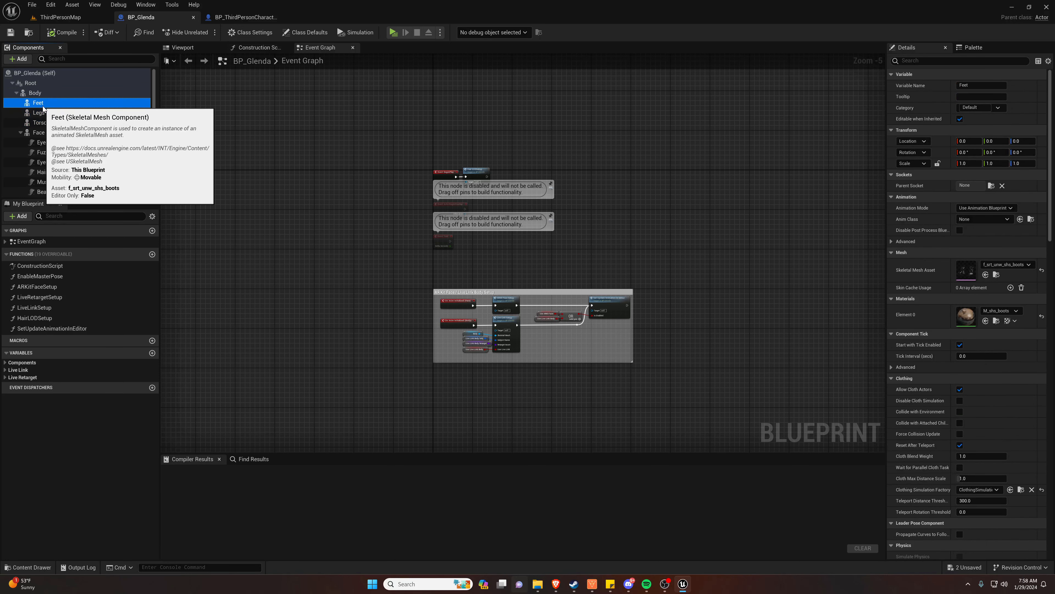